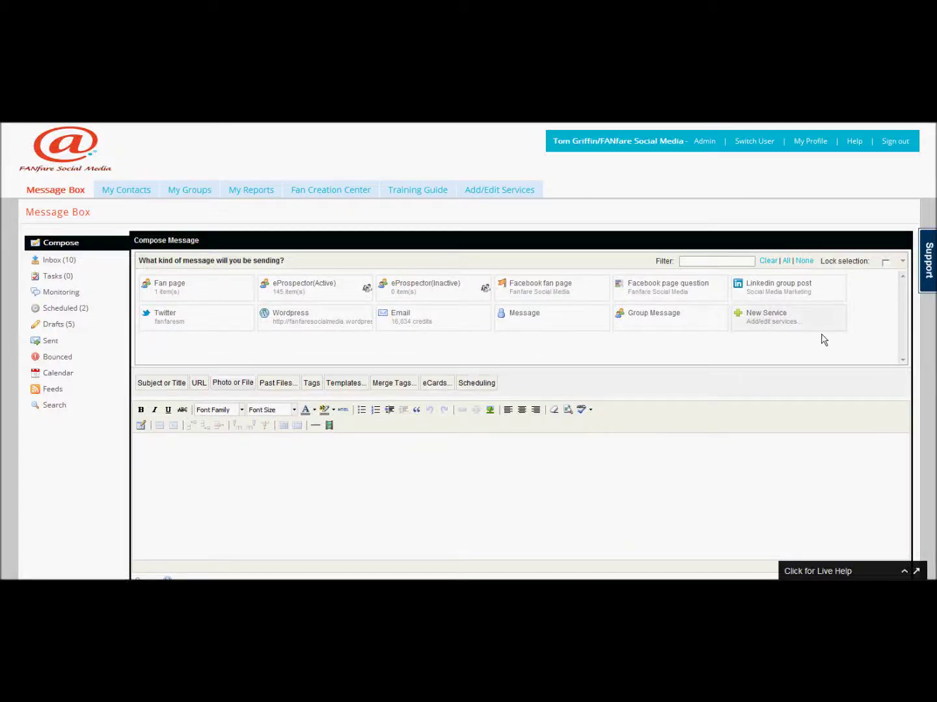
Open My Reports to show the General Statistics chart of sent messages.
click(252, 193)
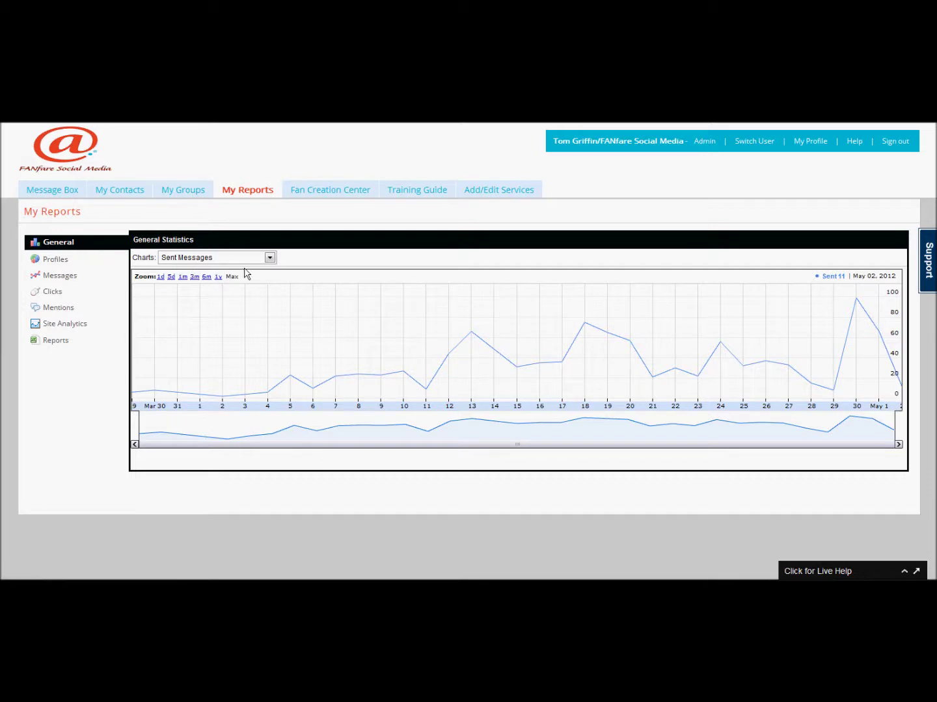
Chart Message Effectiveness with the All filter, then show Profile Statistics for the Facebook fan pages.
click(269, 259)
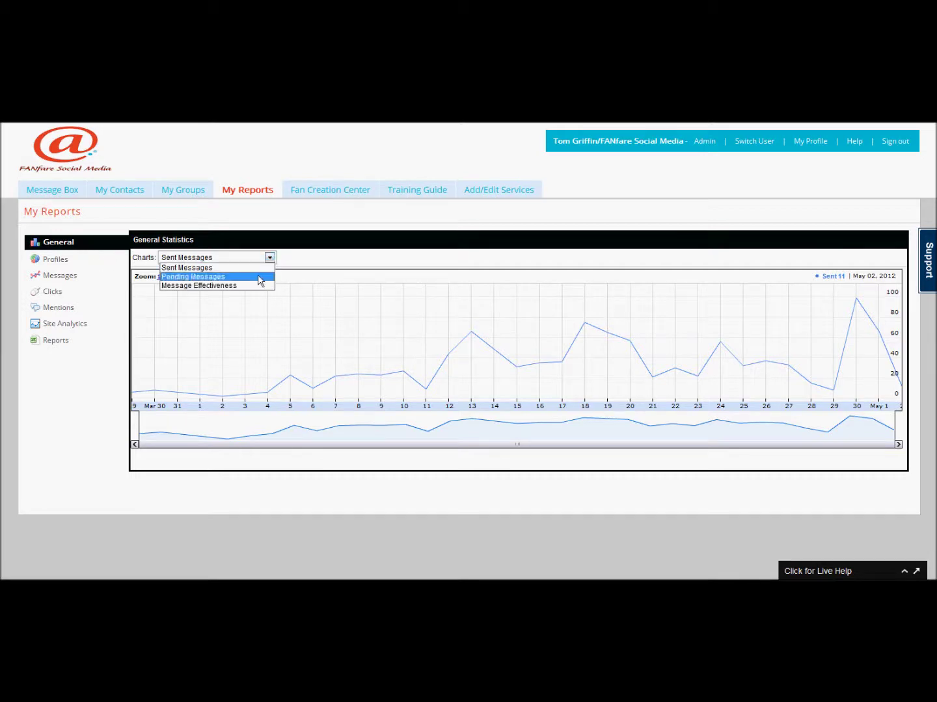
click(255, 285)
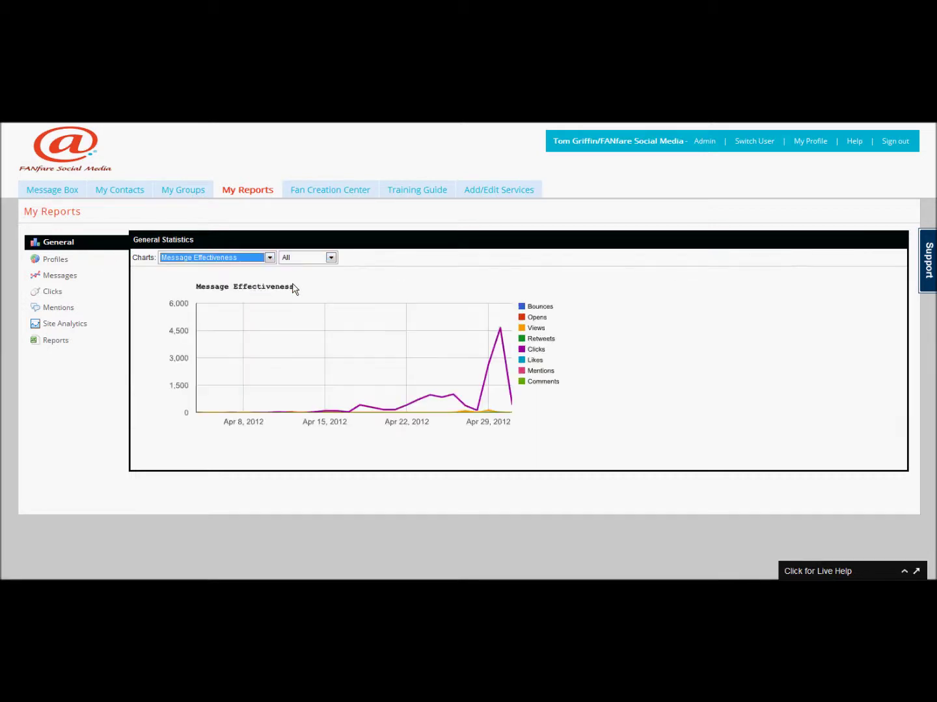
click(332, 258)
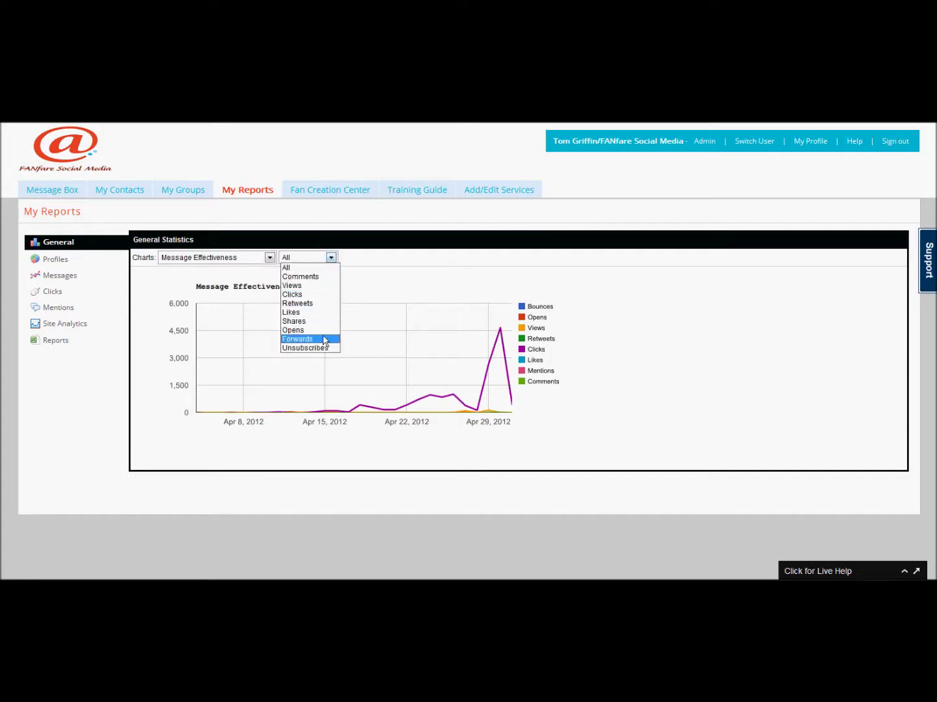
click(363, 282)
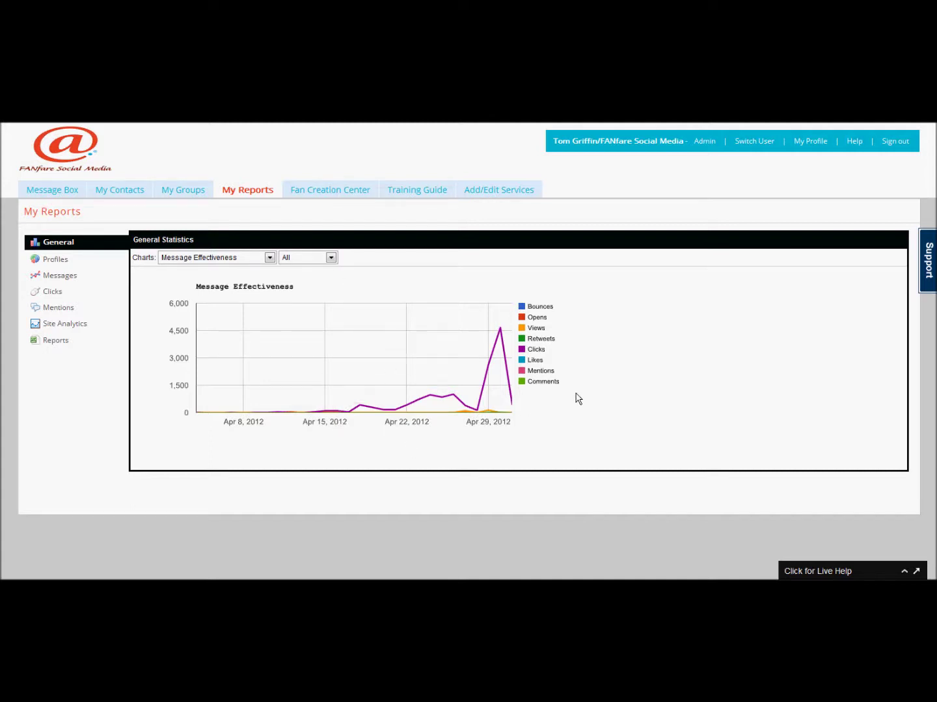
click(59, 261)
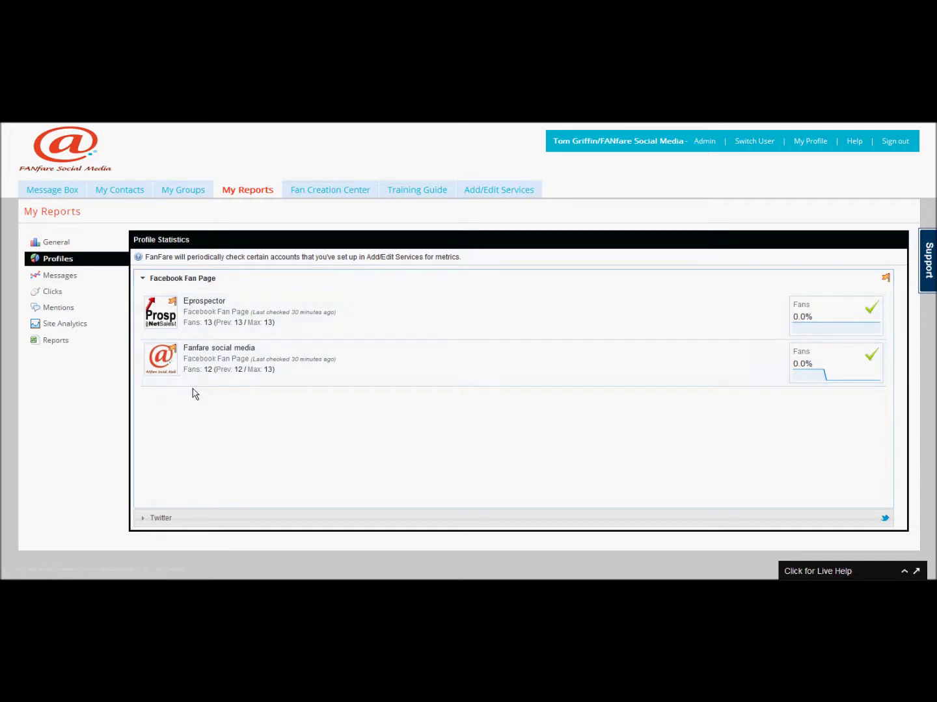
Expand the Twitter accounts and open the fanfaresm account's Posts chart.
click(190, 520)
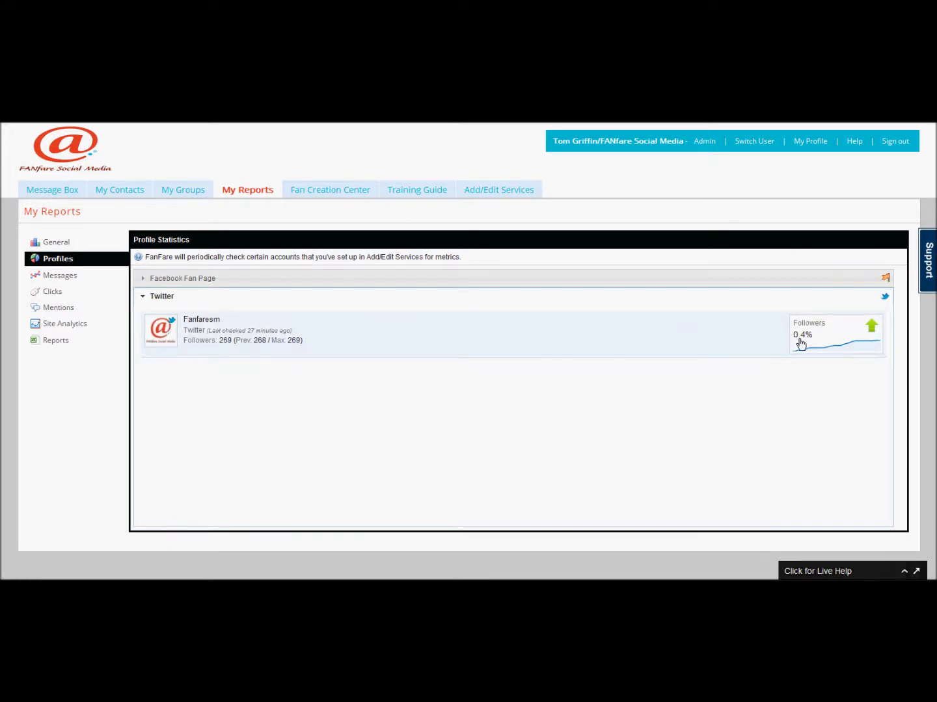
click(420, 327)
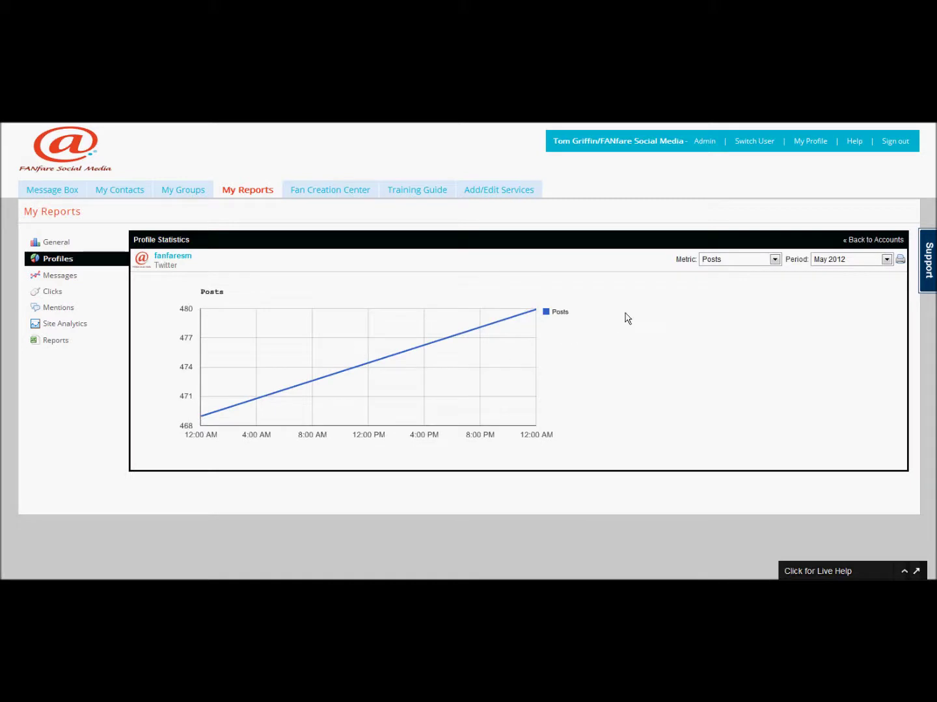
Chart the fanfaresm Followers metric for April 2012.
click(775, 259)
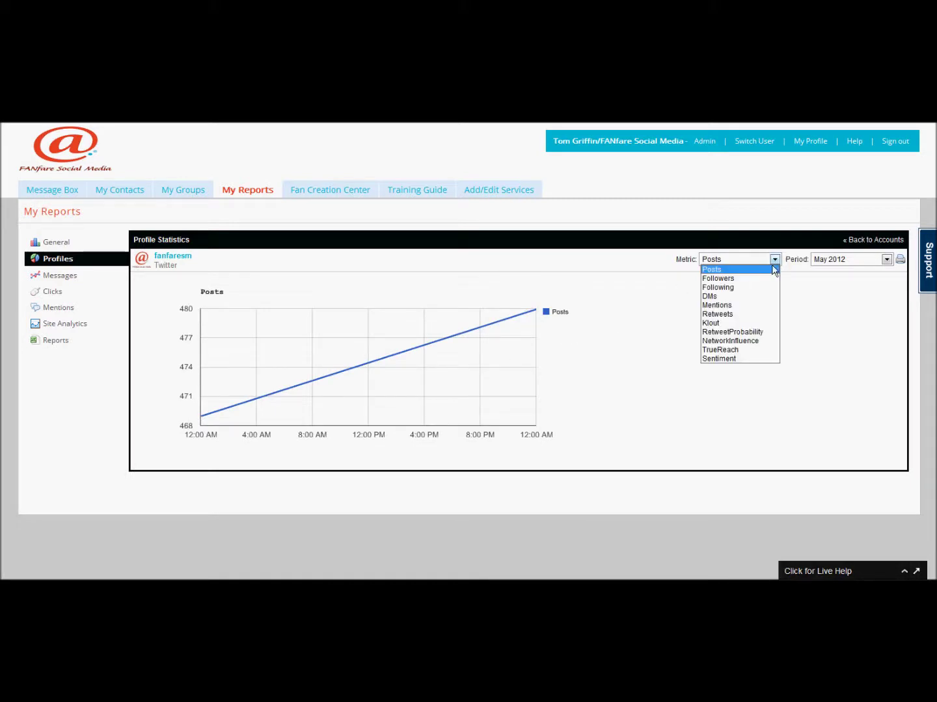
click(765, 281)
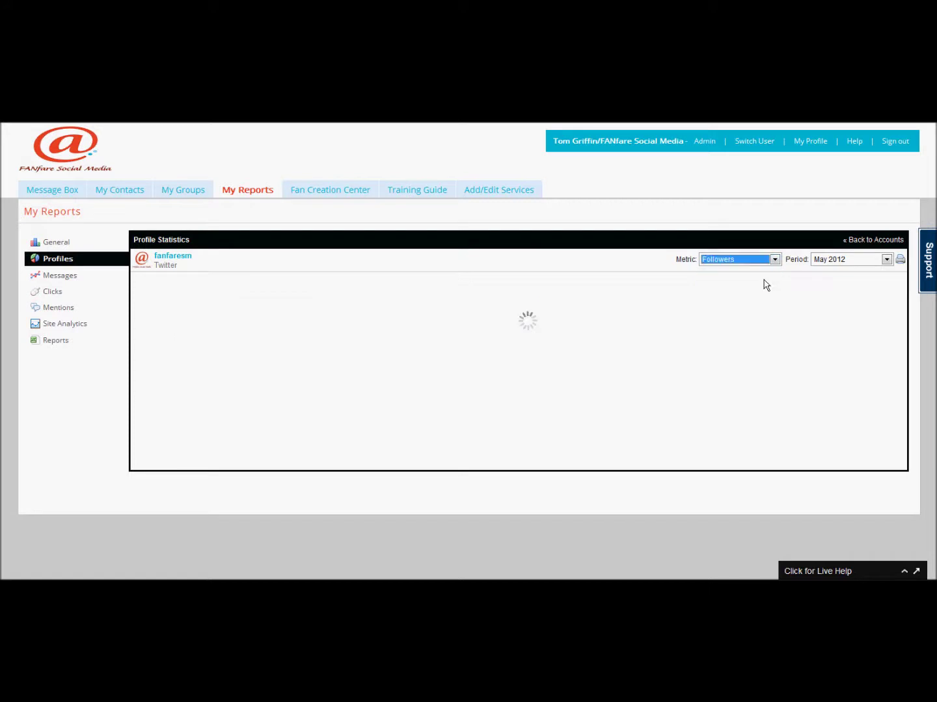
click(887, 260)
click(875, 277)
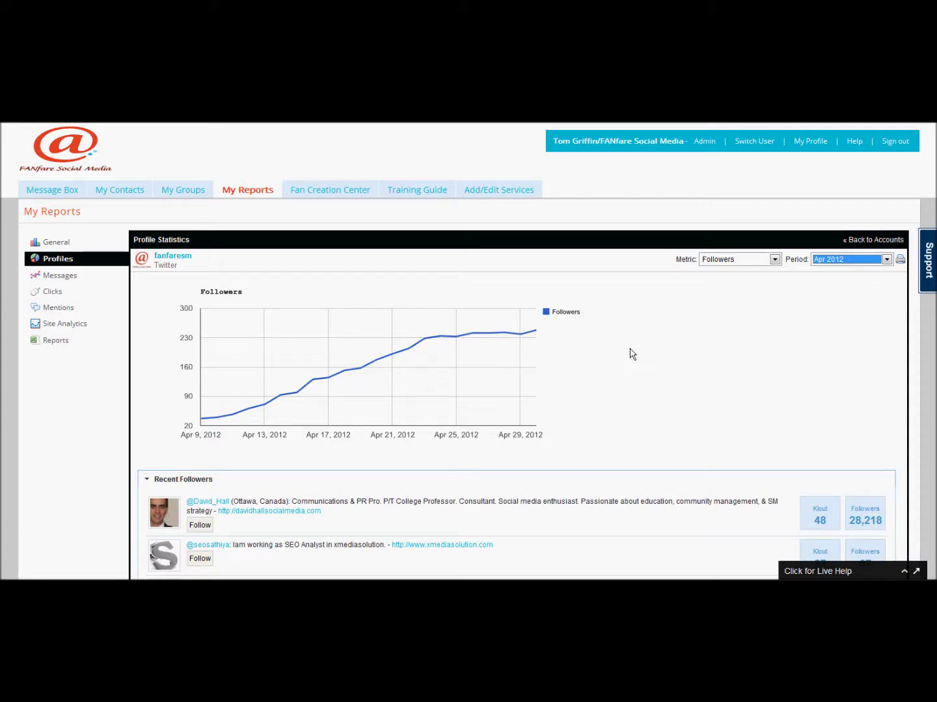
Switch the April 2012 chart to Mentions, then to the Klout score.
click(775, 260)
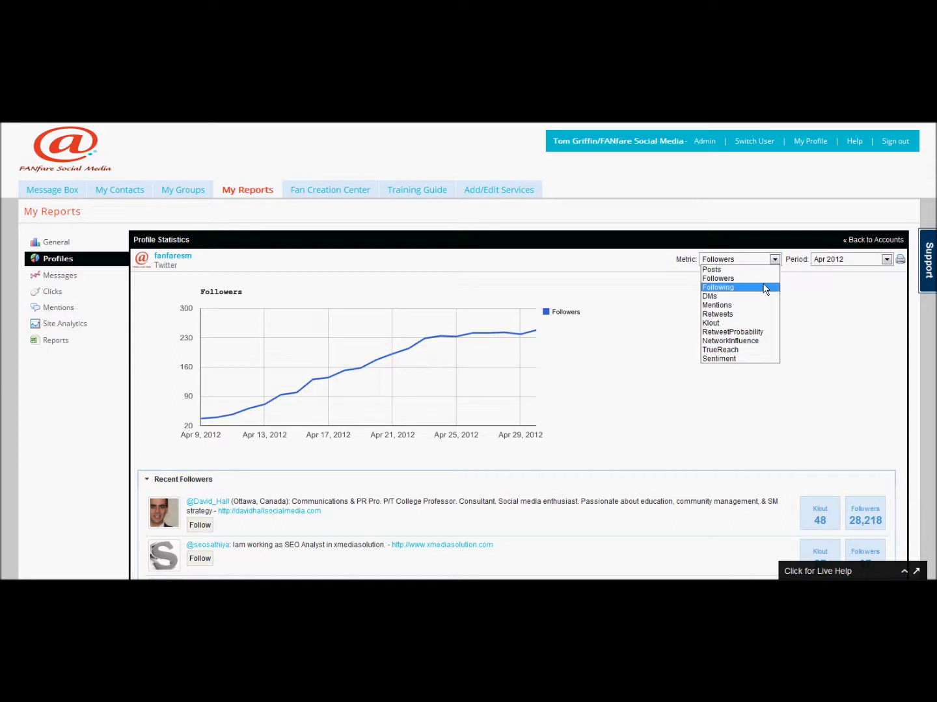
click(735, 306)
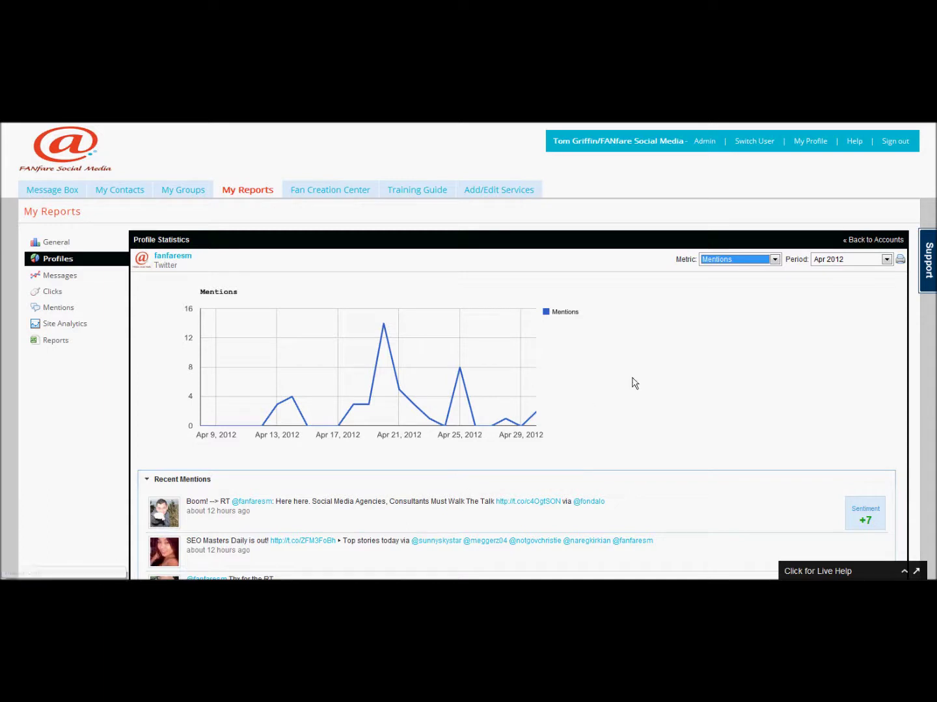
click(774, 260)
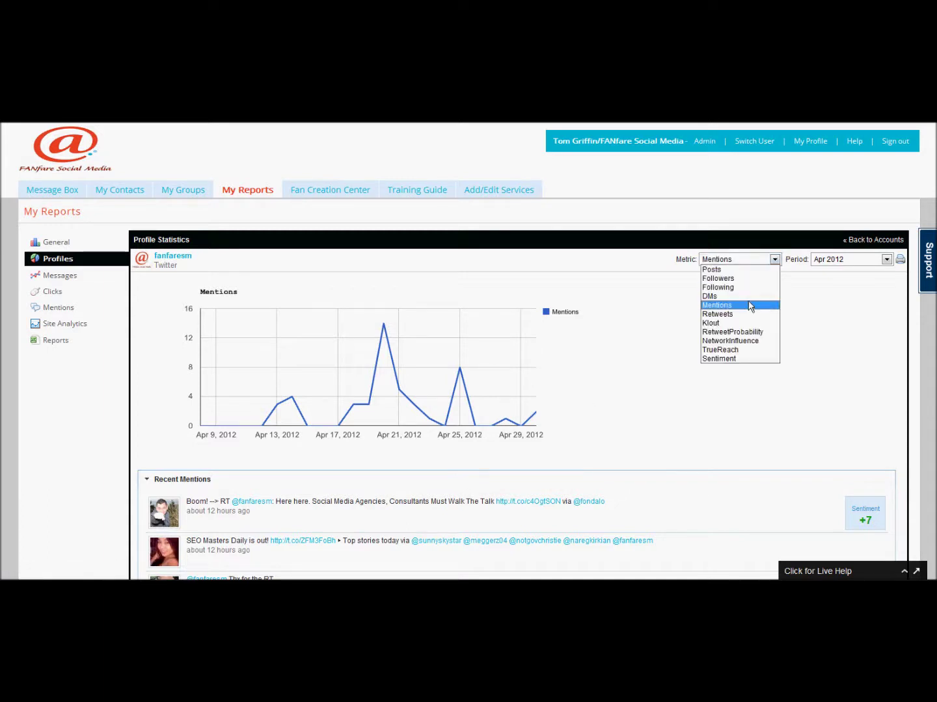
click(744, 322)
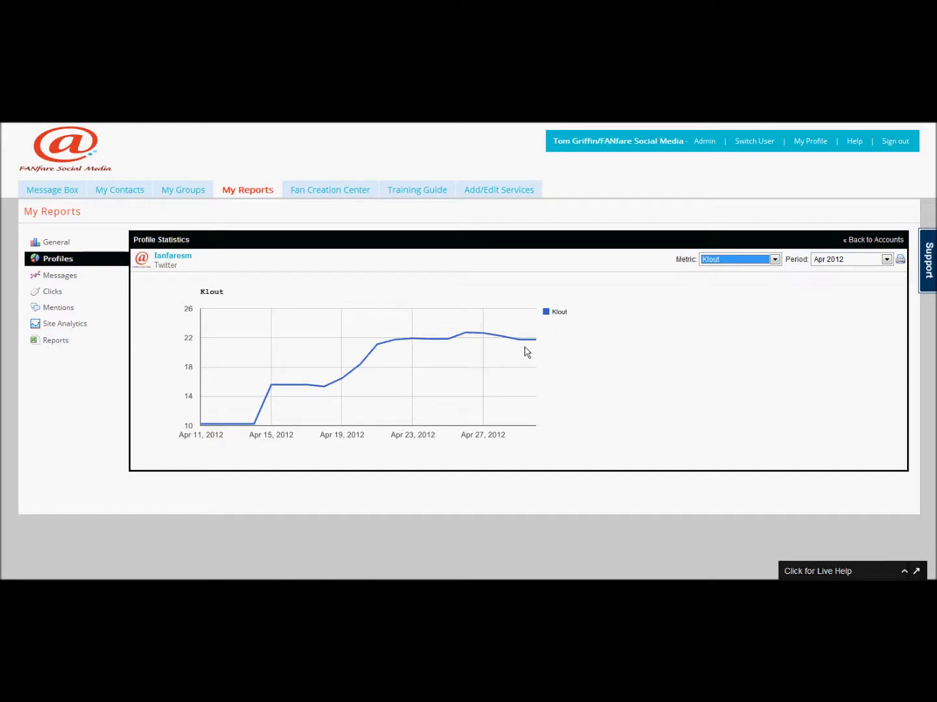
mouse_move(536, 345)
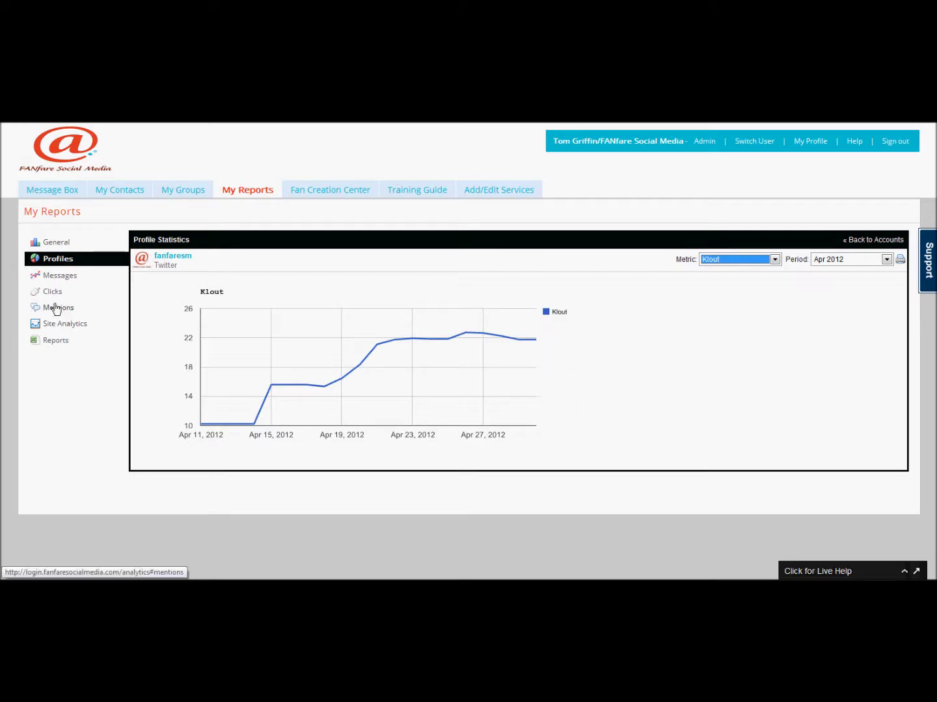
Open Message Analytics for the 62-point FANfare info message from 02 May 2012, 07:00.
click(63, 278)
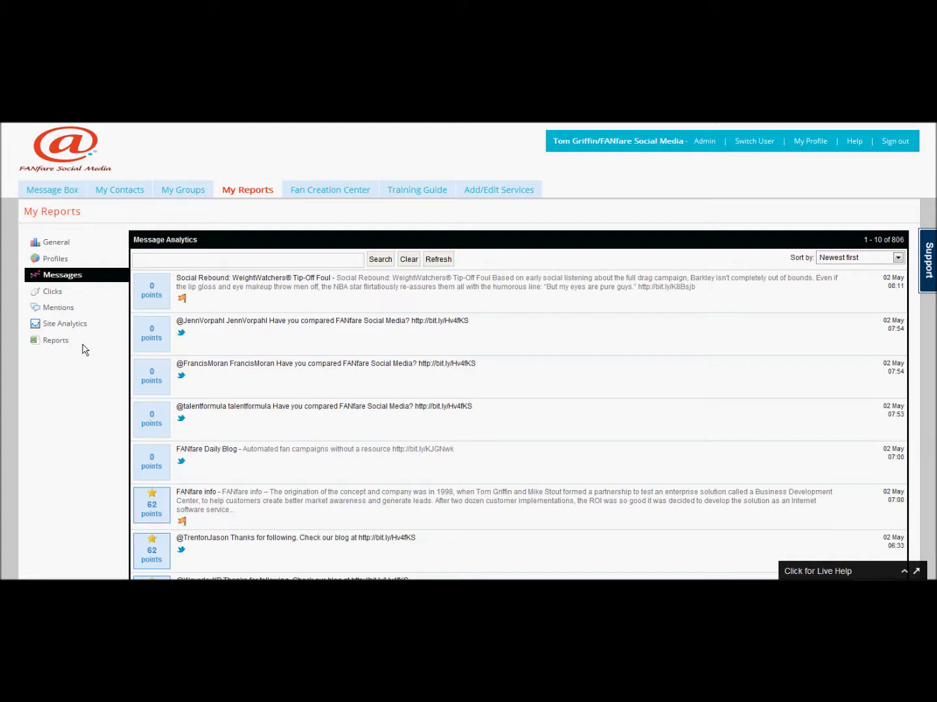
click(110, 507)
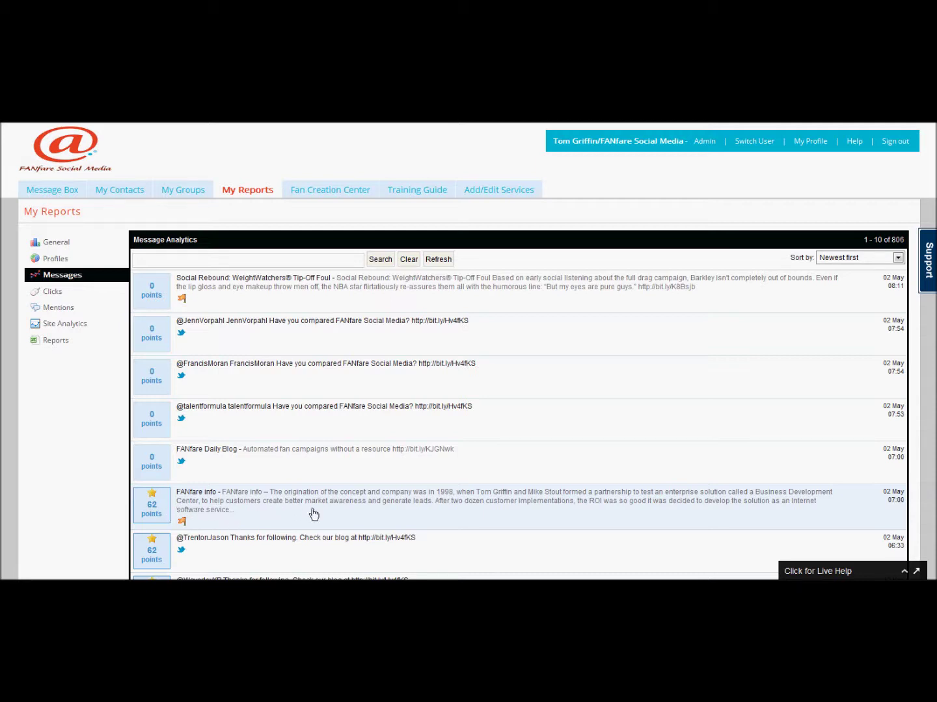
click(364, 514)
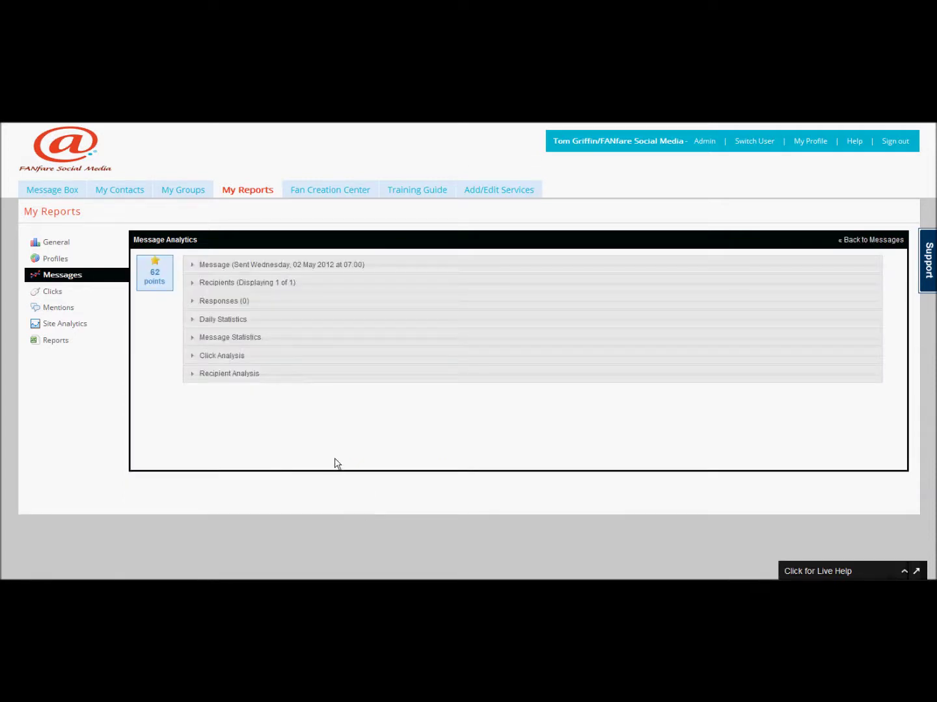
Chart the FANfare info link's clicks over time under Click Analysis, then open Top Links.
click(218, 362)
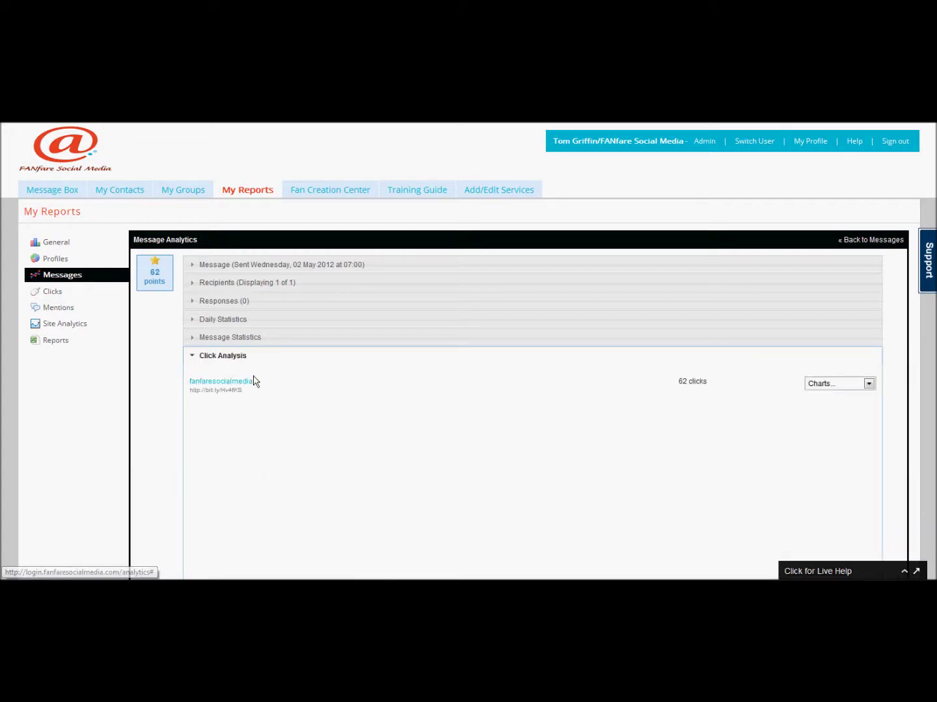
click(870, 385)
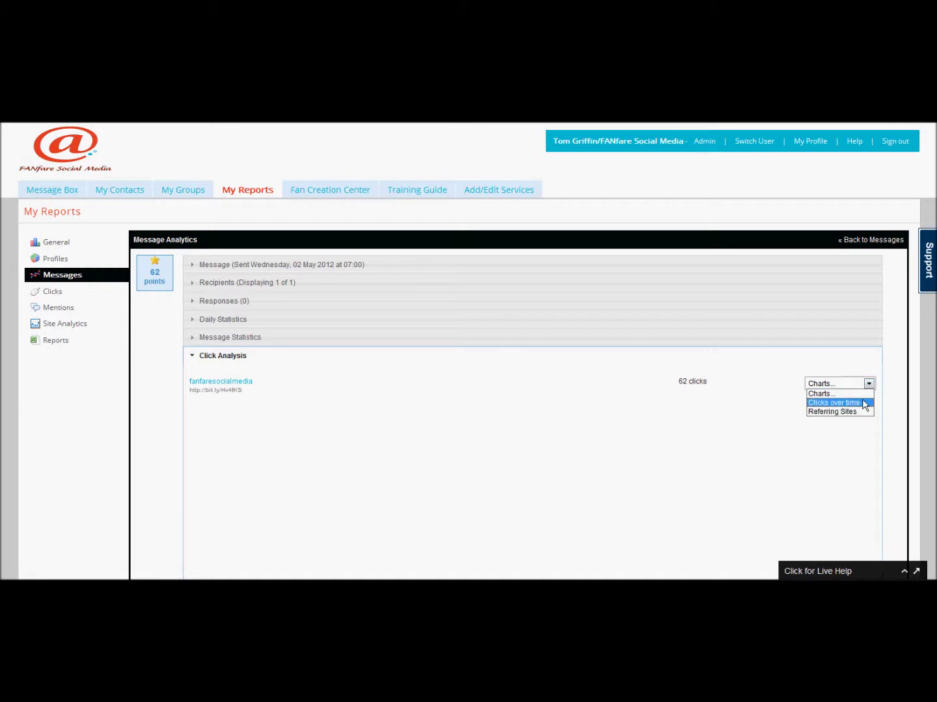
click(862, 403)
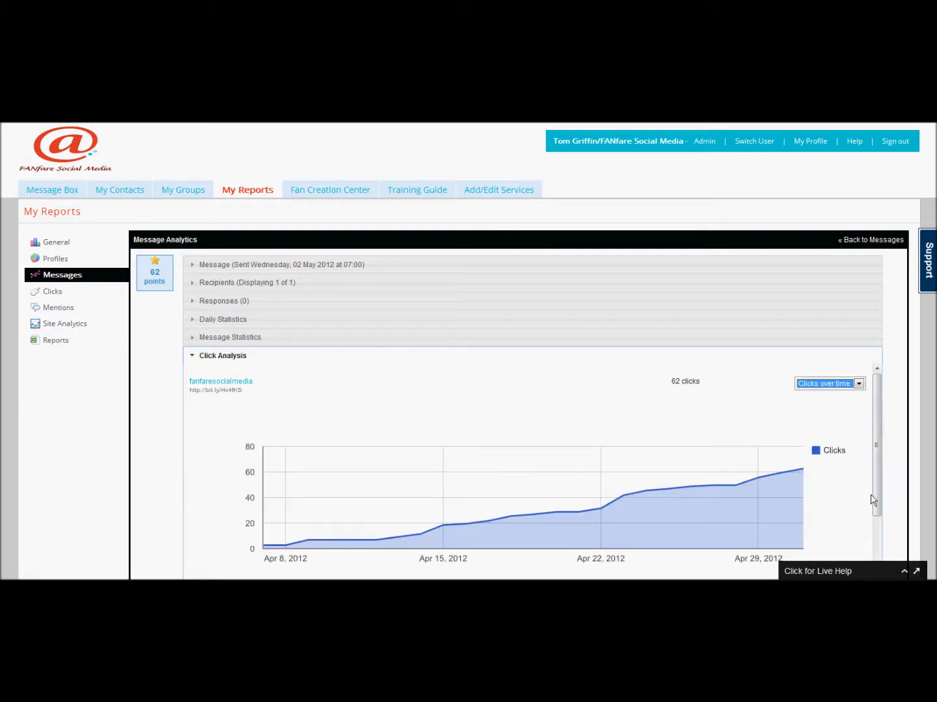
drag(878, 484, 876, 521)
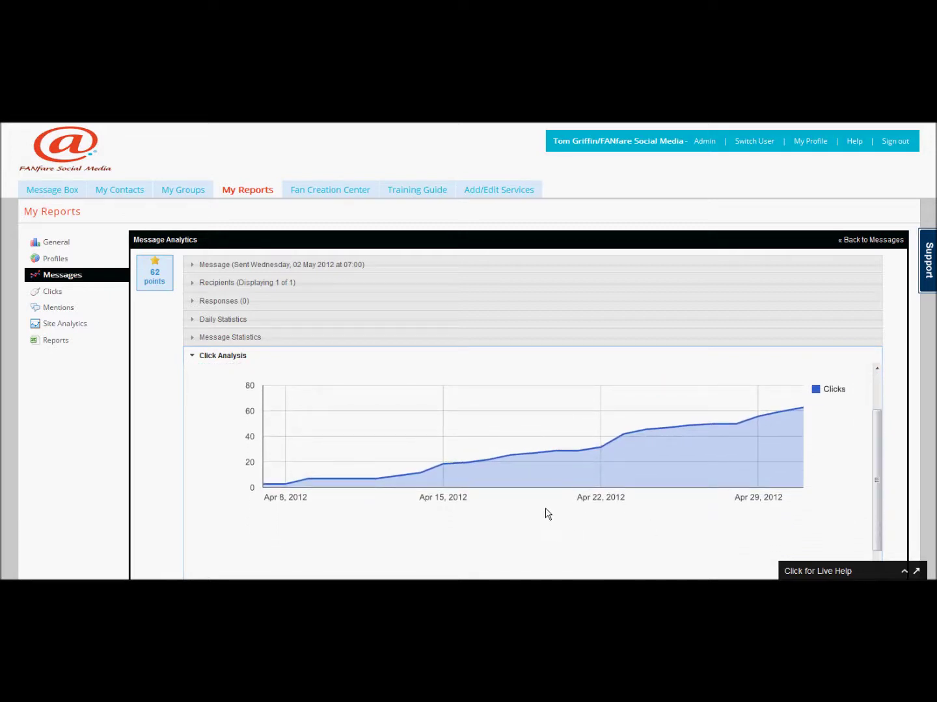
click(52, 294)
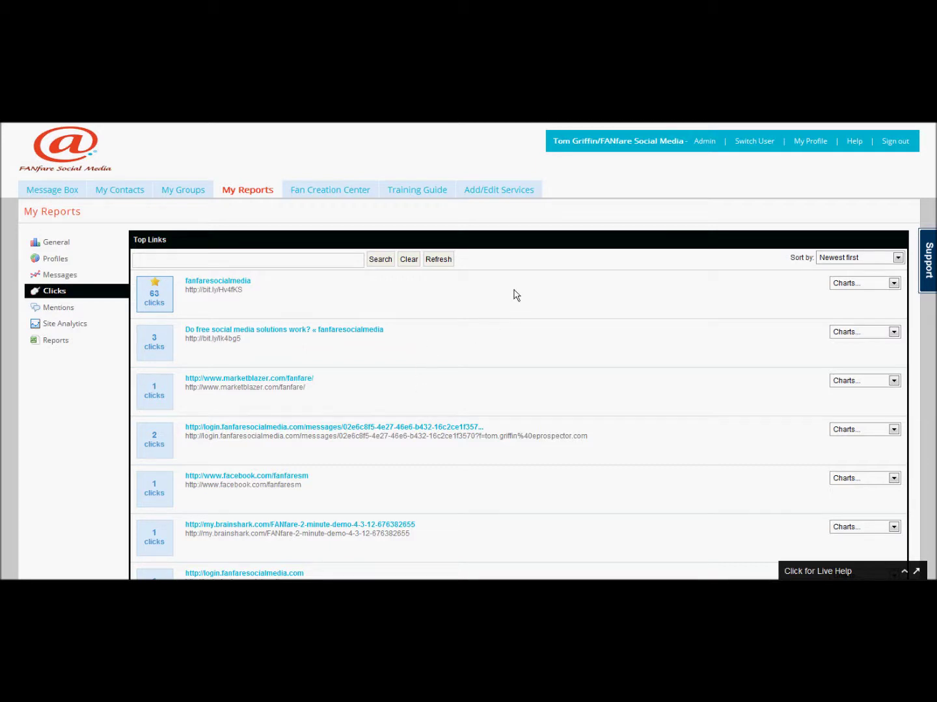
Sort top links by most clicks, chart the top link's clicks over time, then open Site Analytics.
click(898, 259)
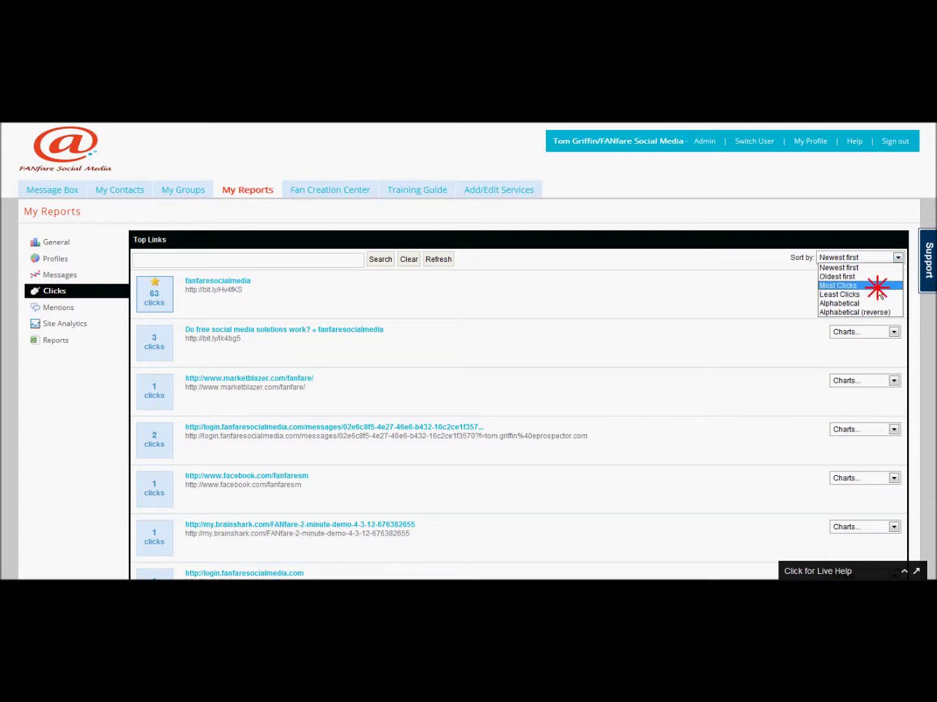
click(879, 288)
click(893, 284)
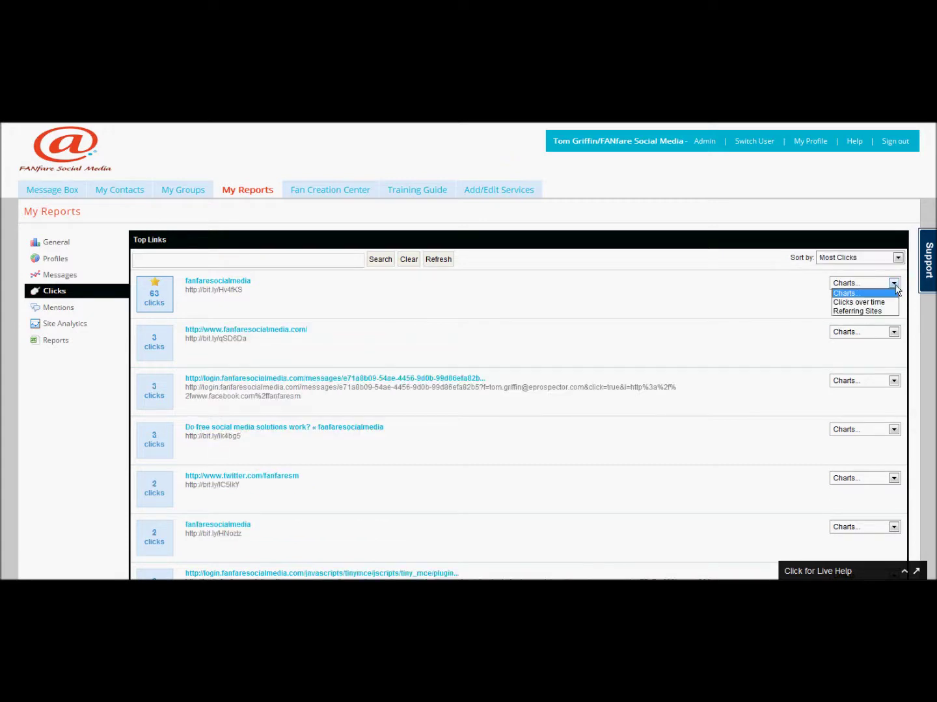
click(848, 300)
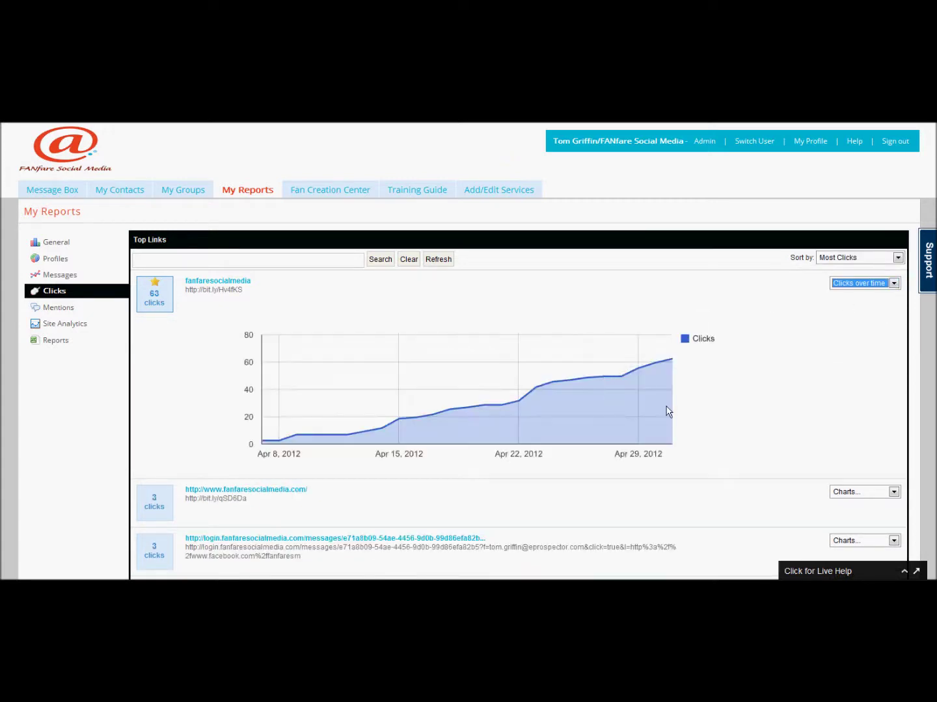
mouse_move(674, 361)
click(59, 326)
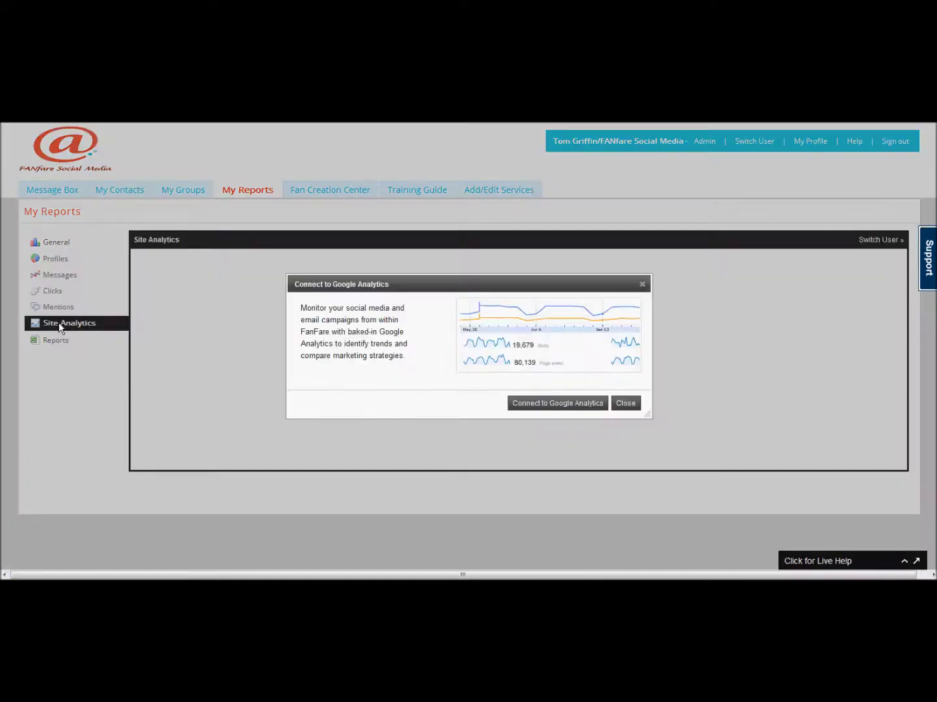
Close the Google Analytics prompt and open the Reports page's Sent Messages form.
click(625, 405)
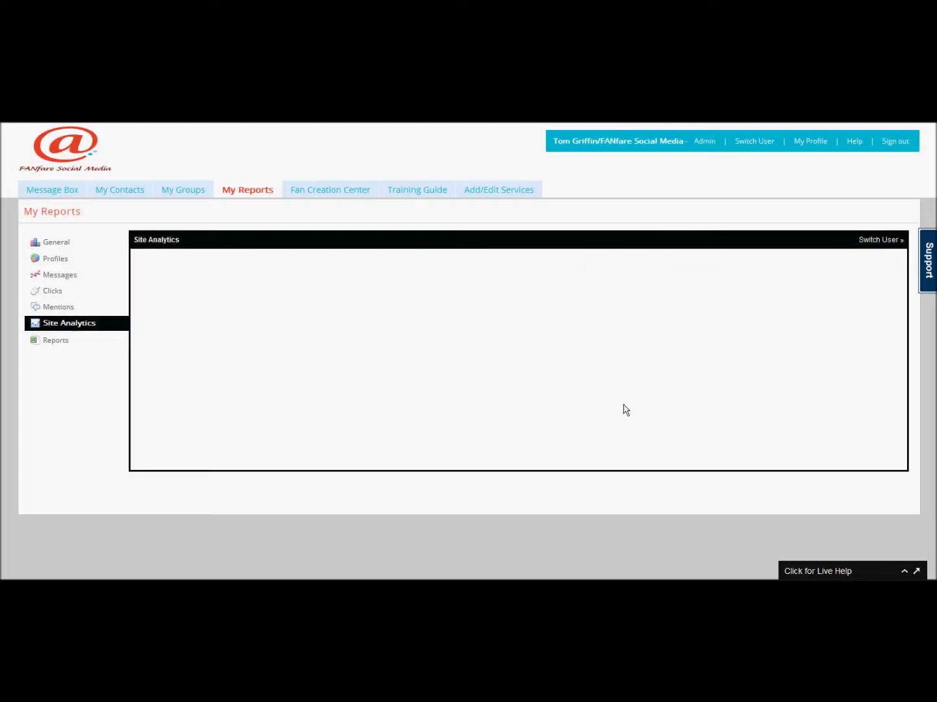
click(60, 344)
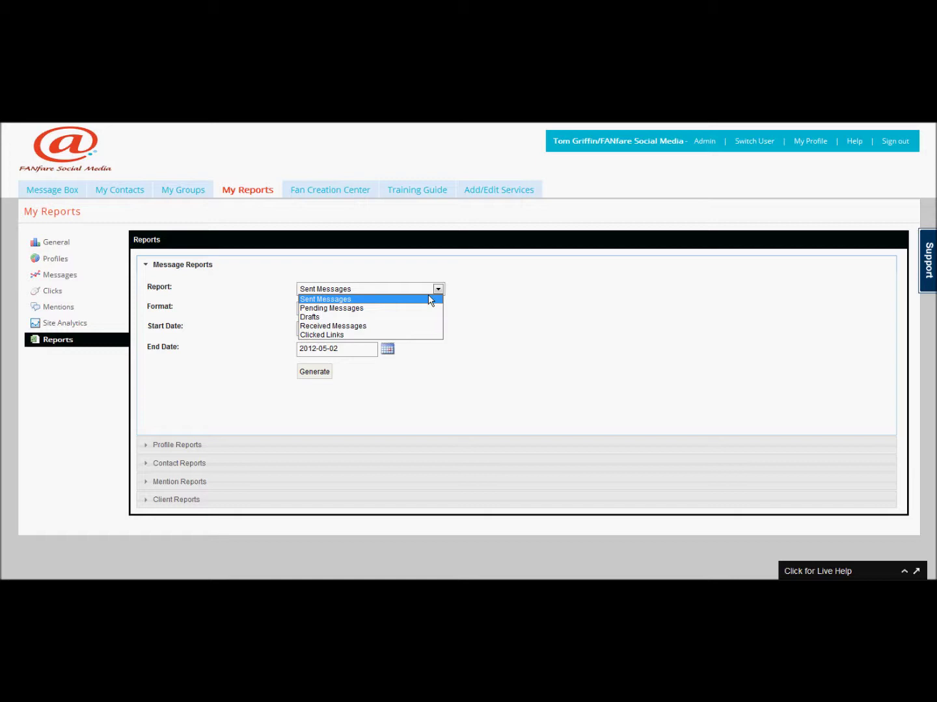
click(514, 316)
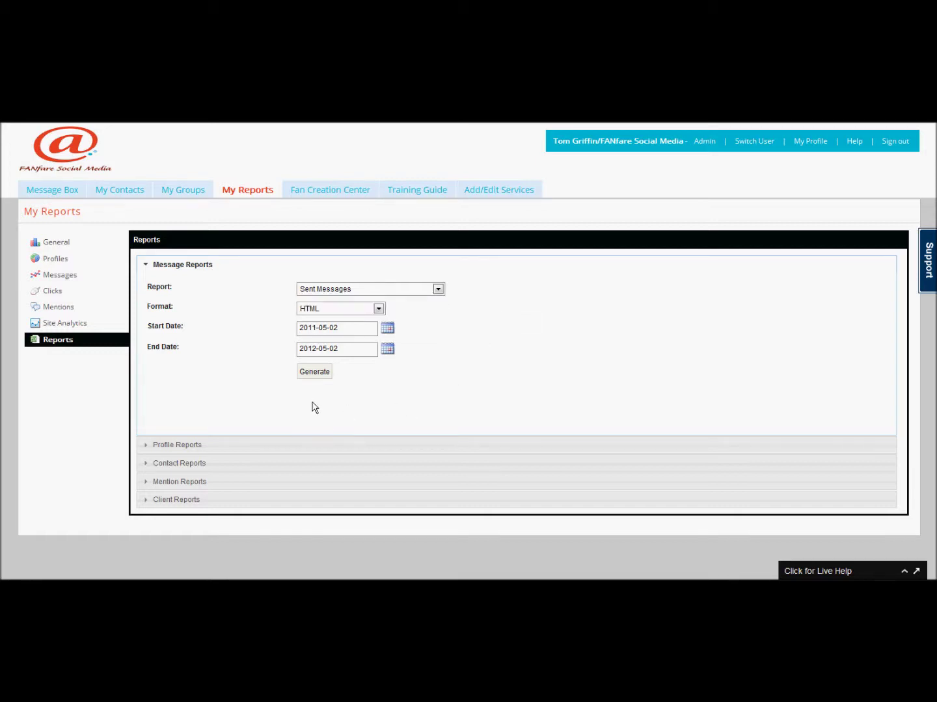
Generate an HTML Profile Report for the fanfaresm Twitter account, period Apr 2012.
click(173, 445)
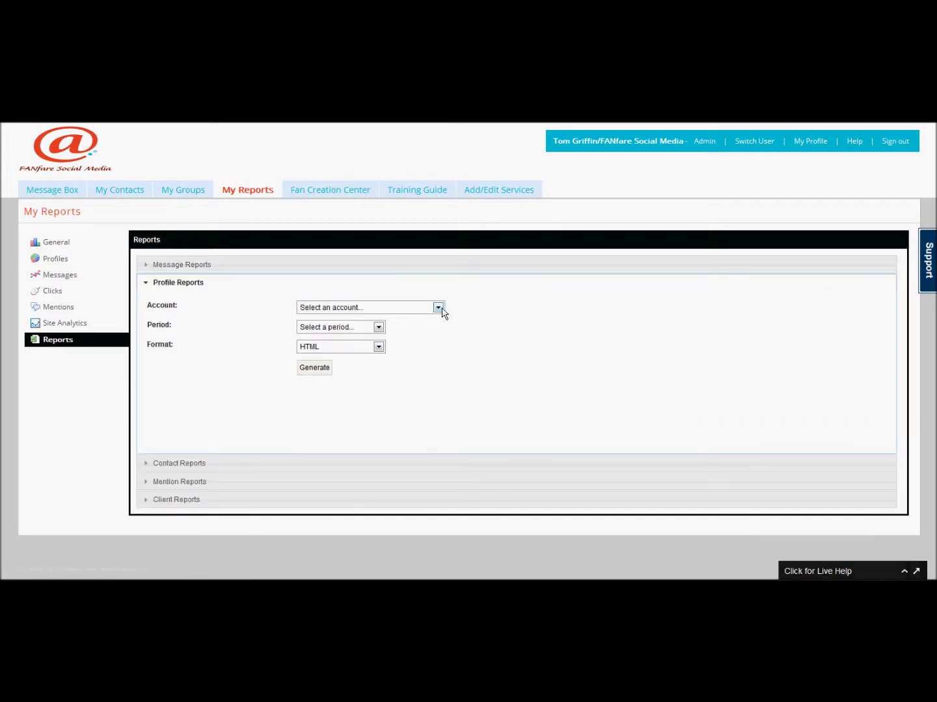
click(440, 307)
click(410, 342)
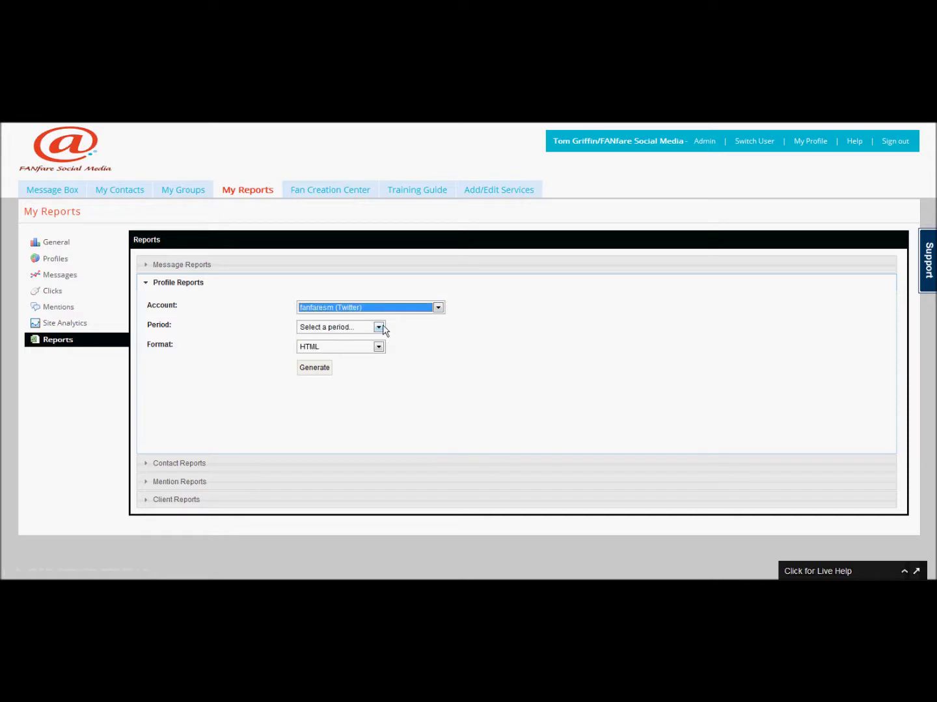
click(379, 327)
click(364, 354)
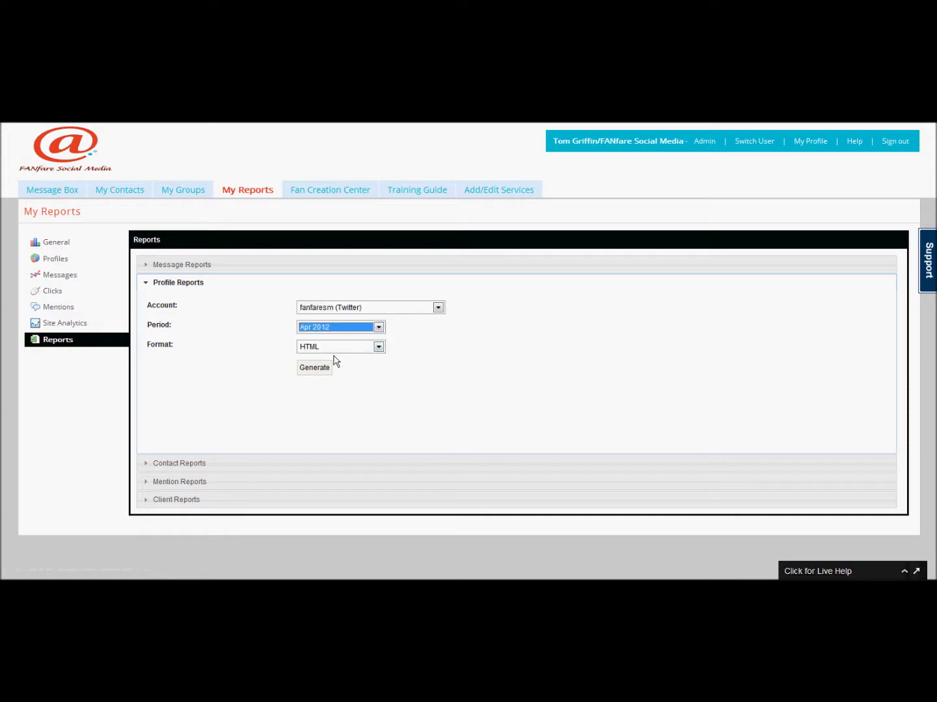
click(315, 368)
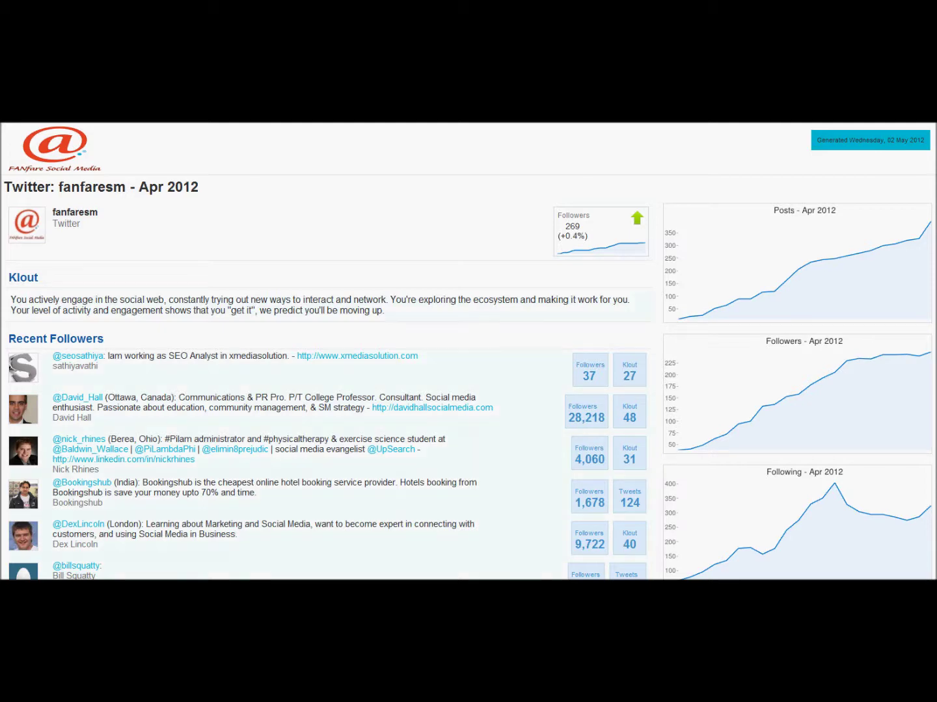
Scroll down through the April 2012 report's followers and activity charts.
scroll(468, 352, down, 5)
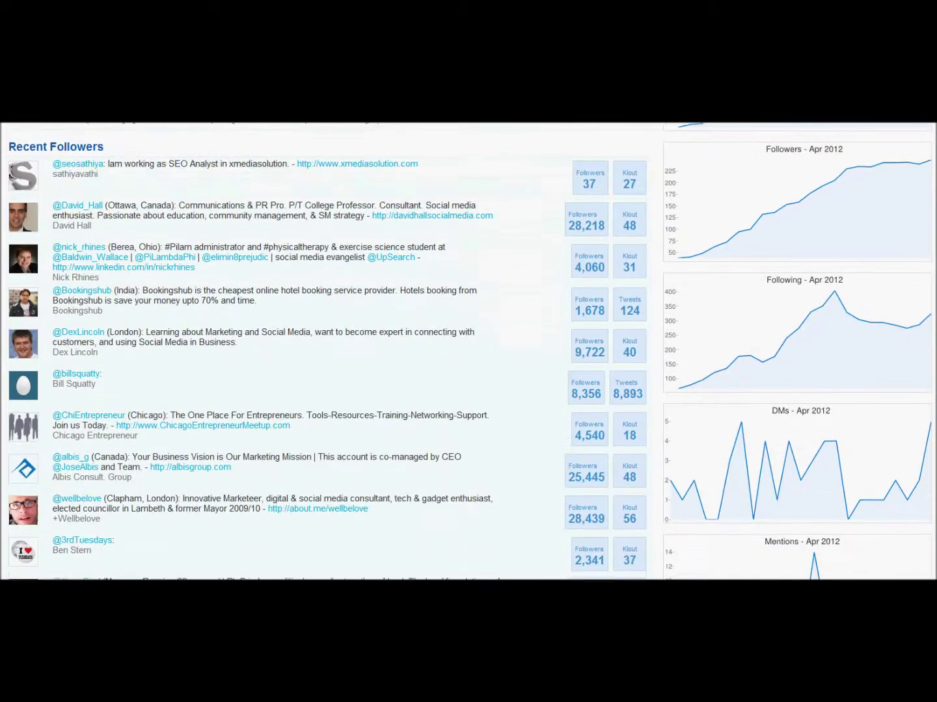
scroll(468, 352, down, 2)
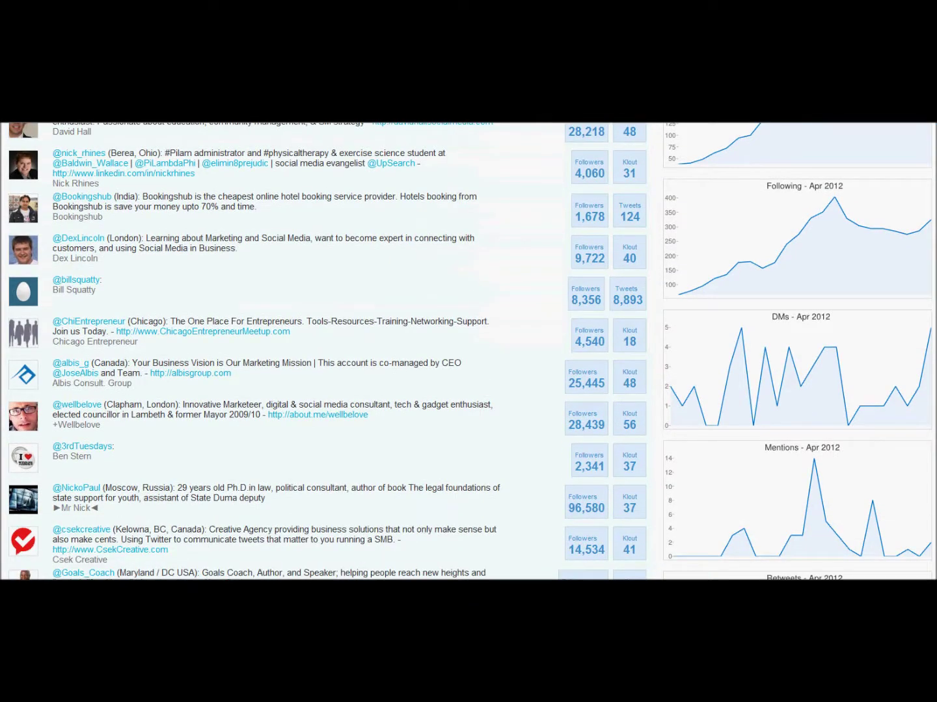
scroll(469, 351, down, 5)
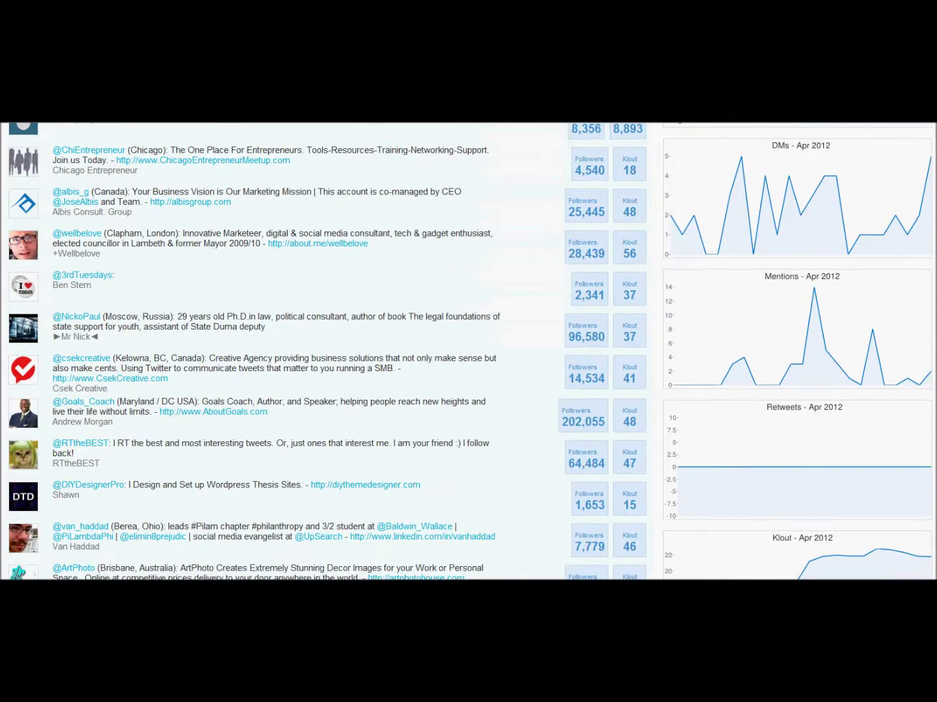
scroll(468, 351, down, 4)
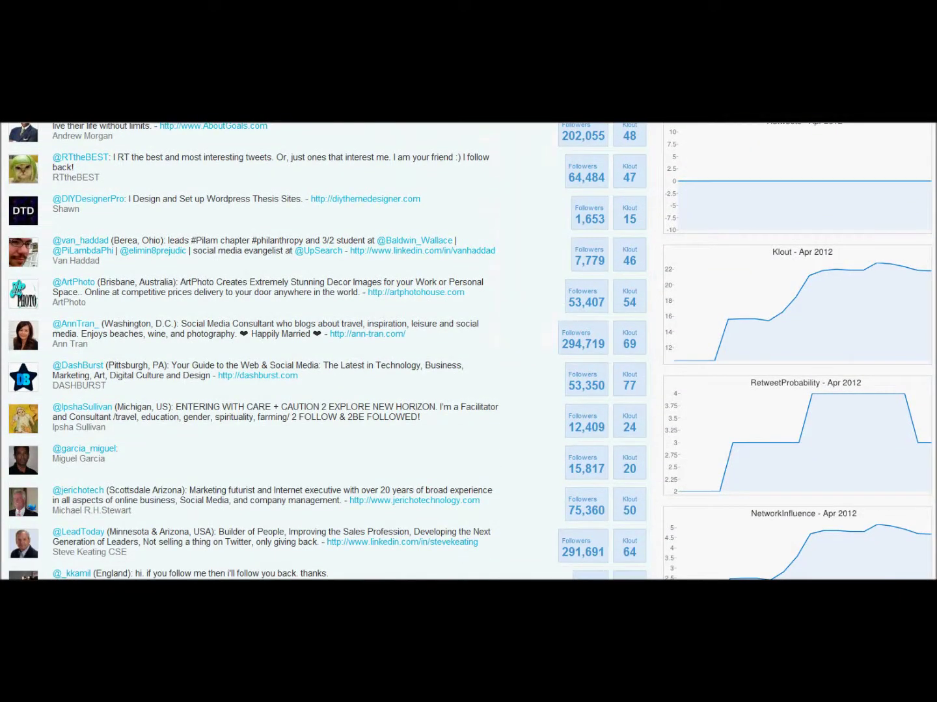
scroll(469, 352, down, 2)
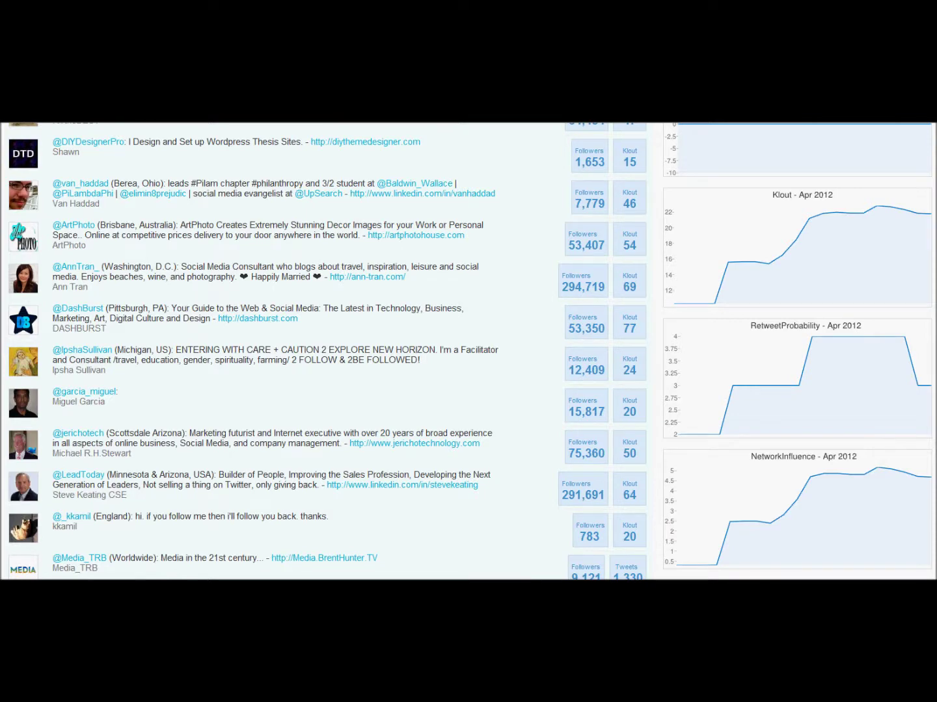
scroll(469, 351, down, 6)
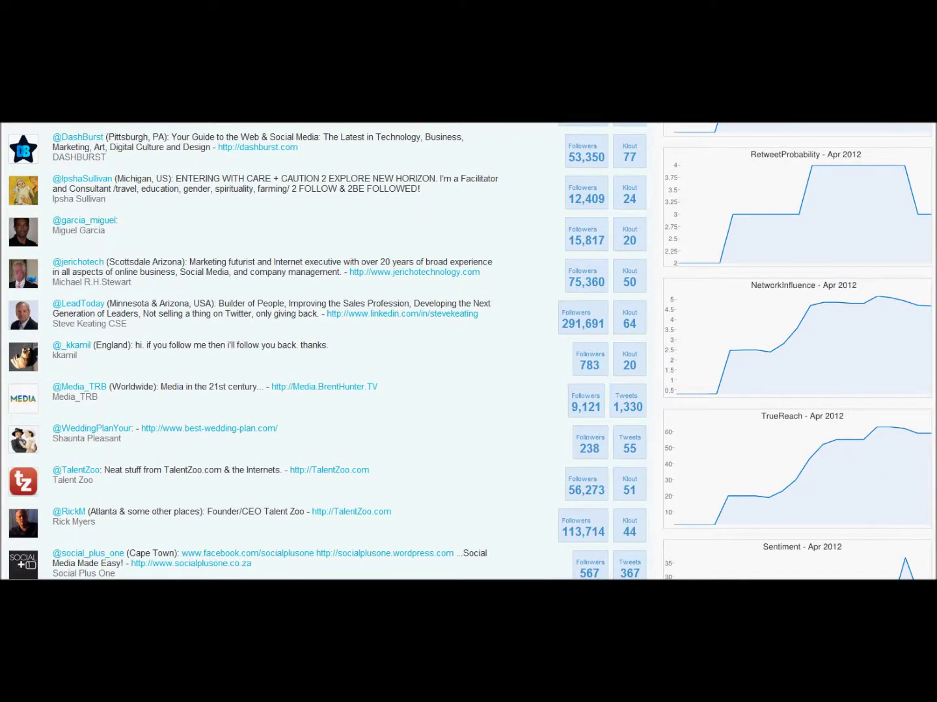
scroll(468, 351, down, 5)
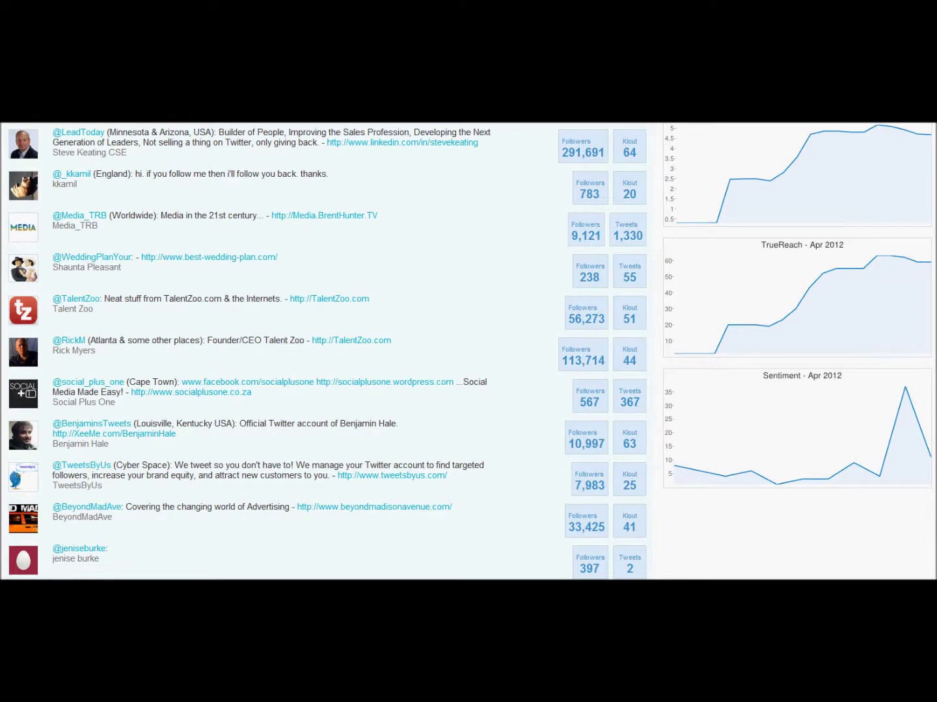
Scroll back to the top of the report and close its browser tab.
scroll(469, 351, up, 6)
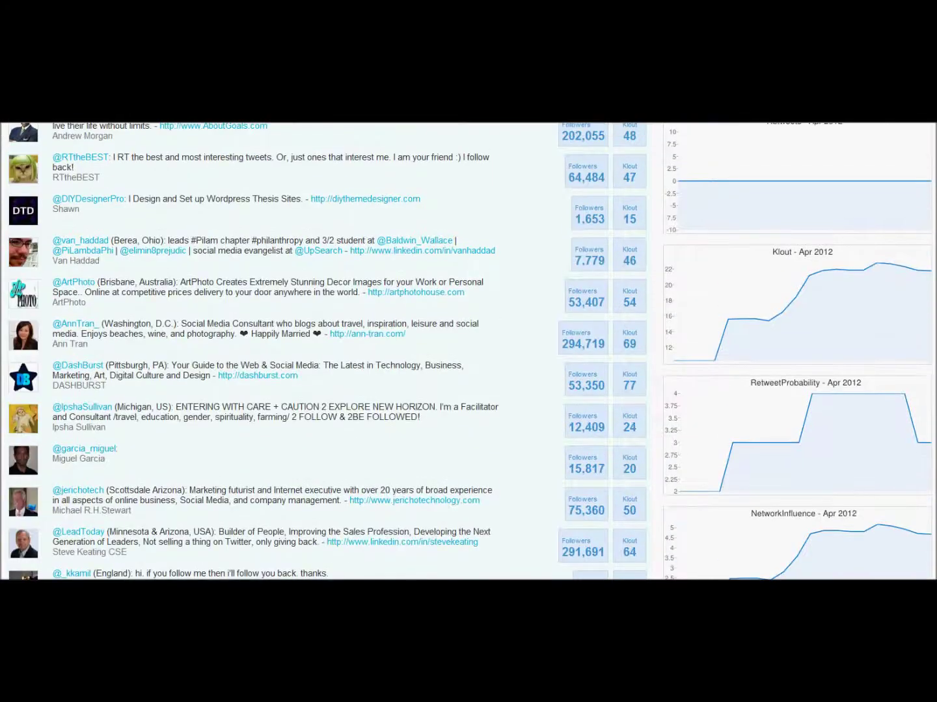
scroll(469, 352, up, 1)
scroll(468, 351, up, 4)
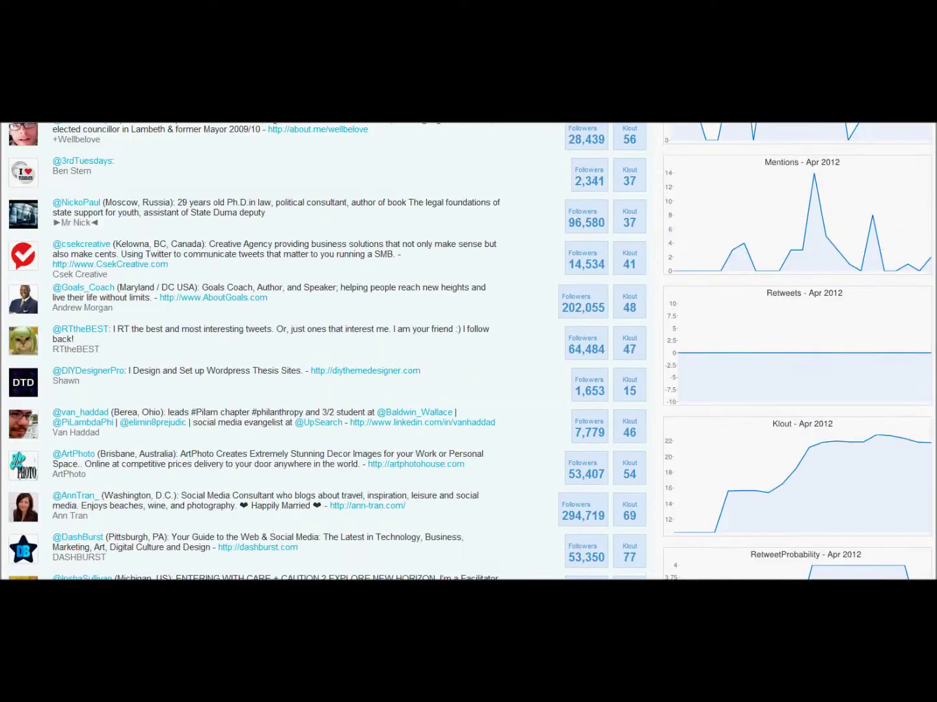
scroll(468, 351, up, 7)
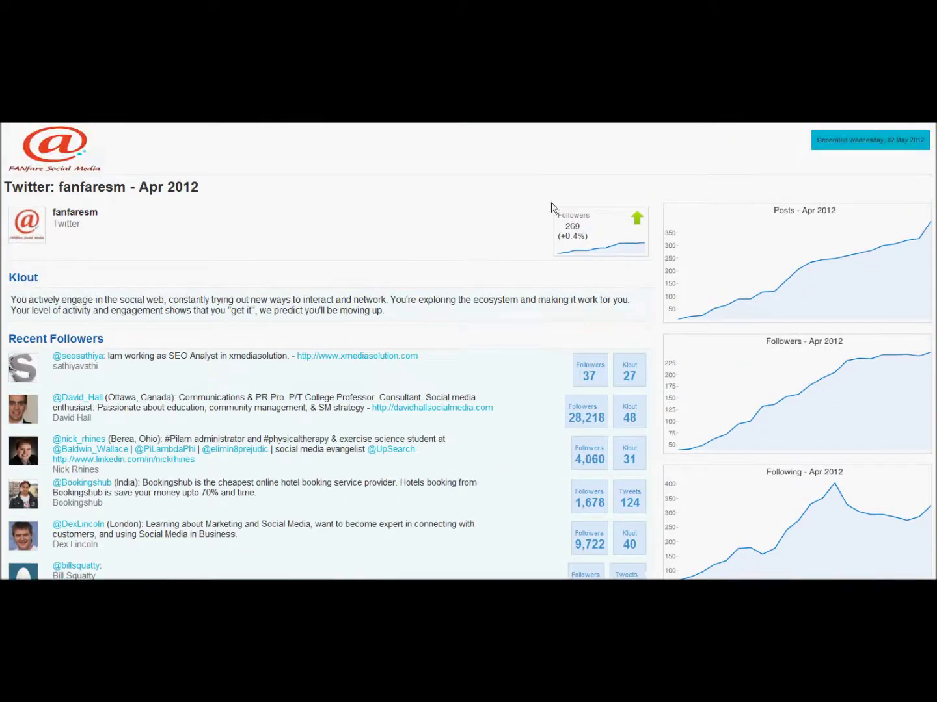
key(alt+F4)
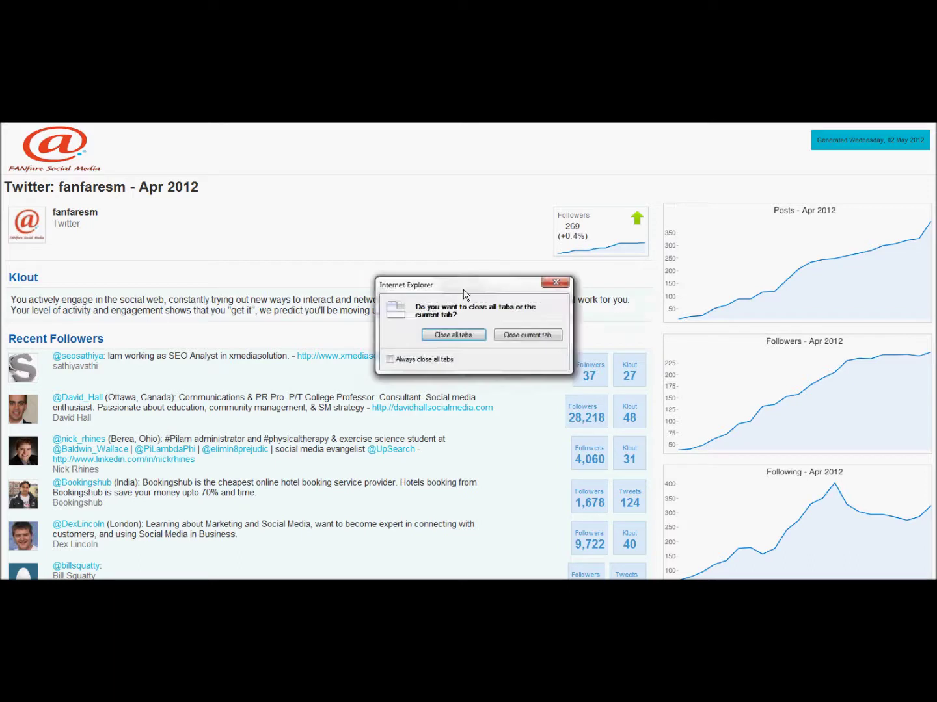
Close the Twitter profile report tab and expand the Mention Reports form for 2012-04-01 to 2012-05-02.
click(506, 334)
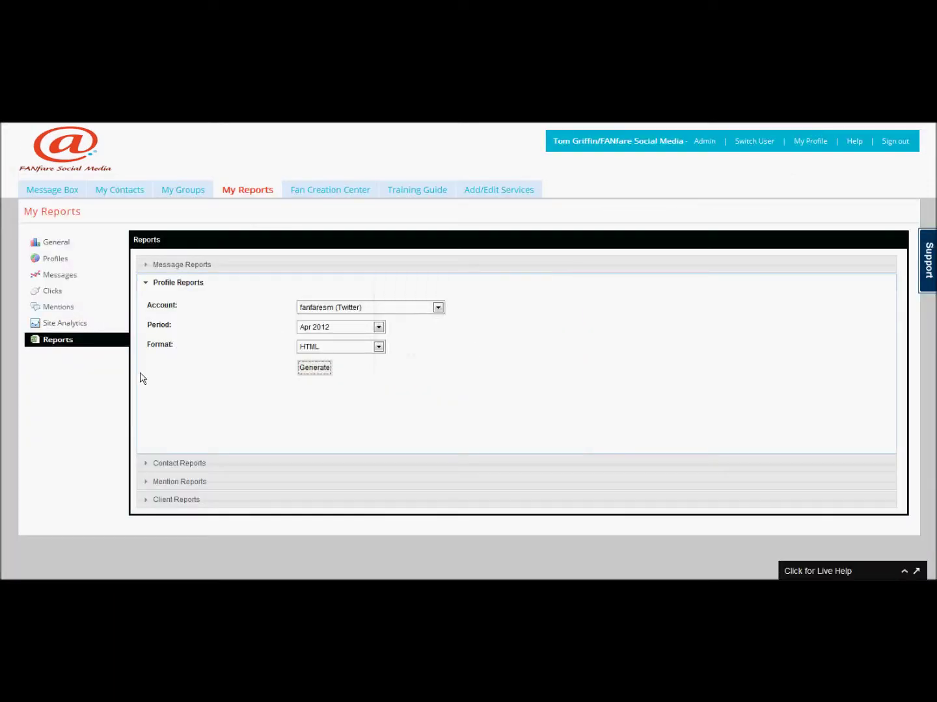
click(173, 482)
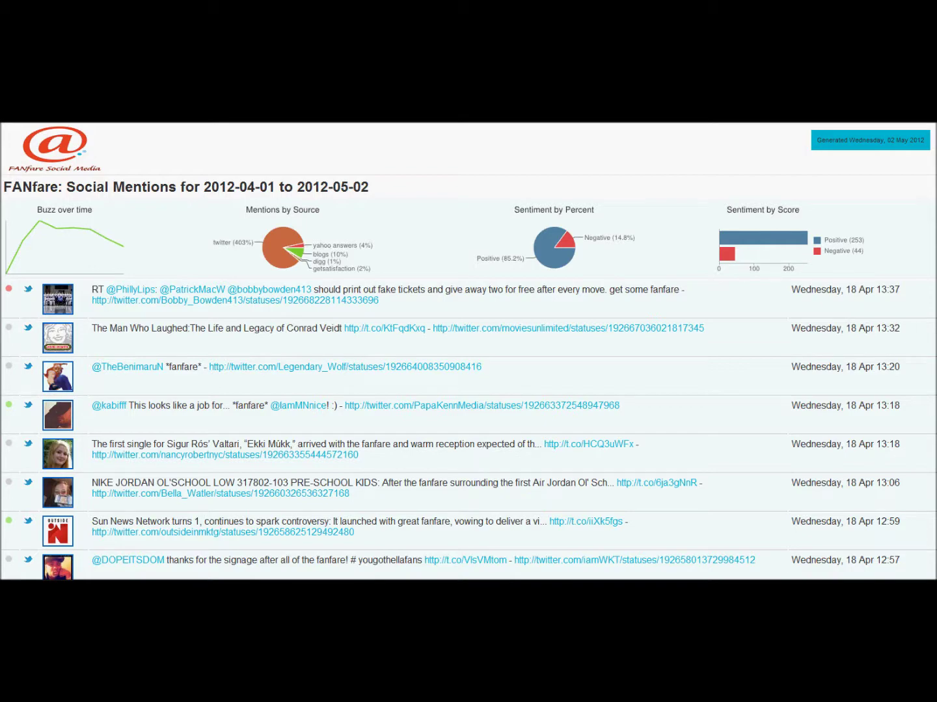
Review the Social Mentions report's sentiment charts and tweets, then close the report tab.
scroll(468, 351, down, 6)
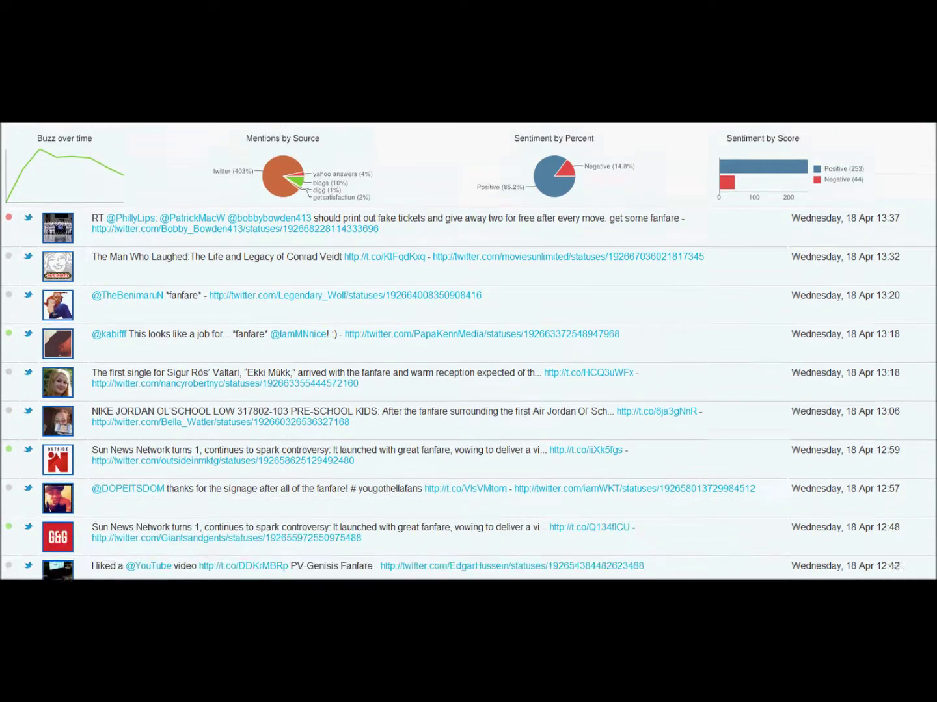
scroll(469, 351, down, 4)
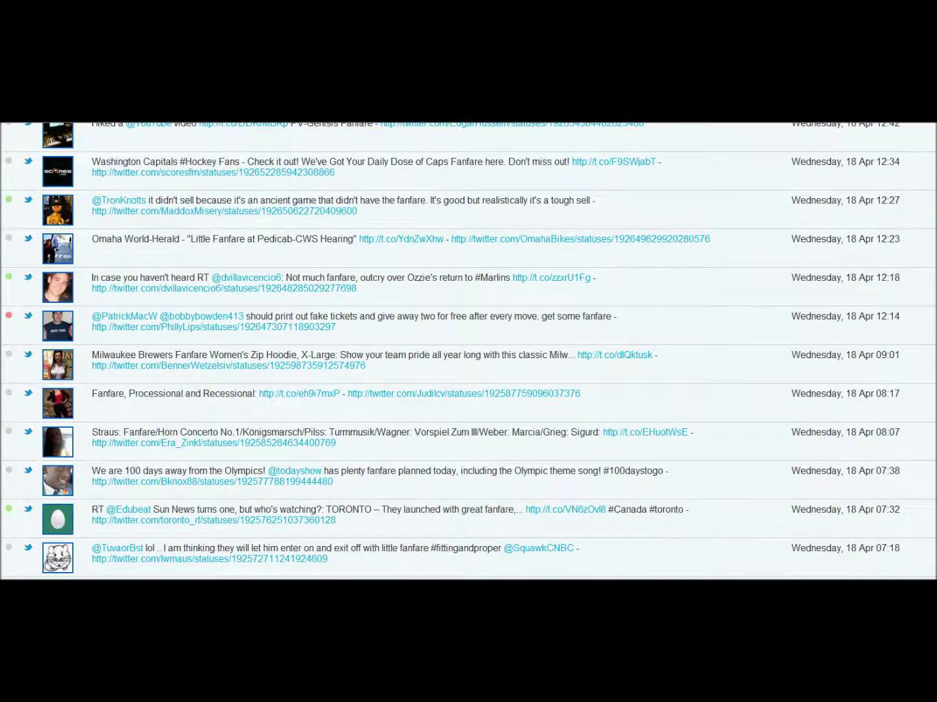
scroll(802, 344, down, 1)
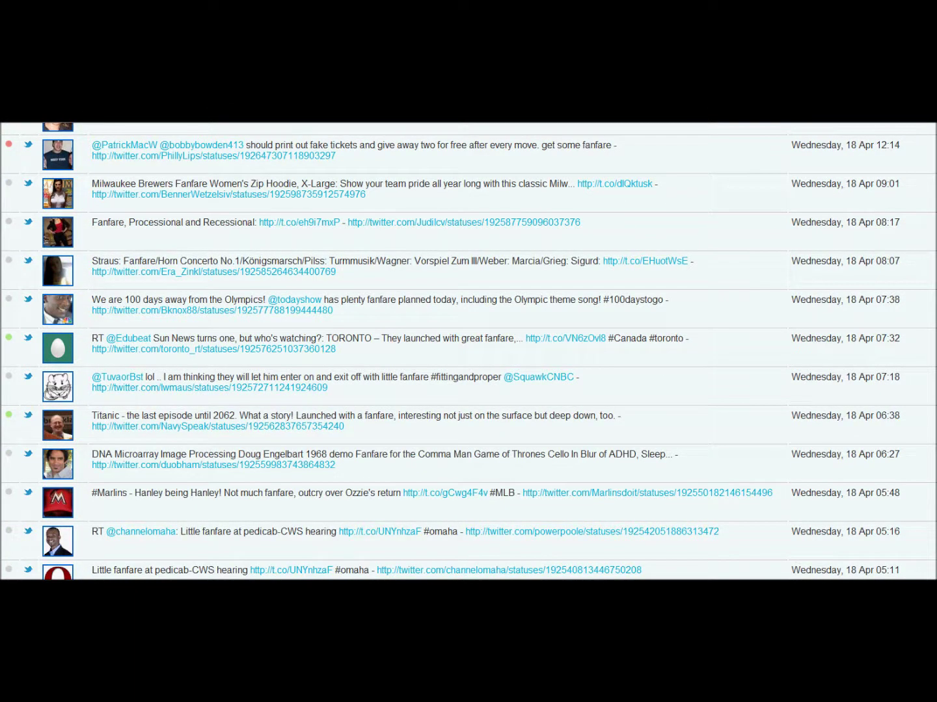
key(alt+F4)
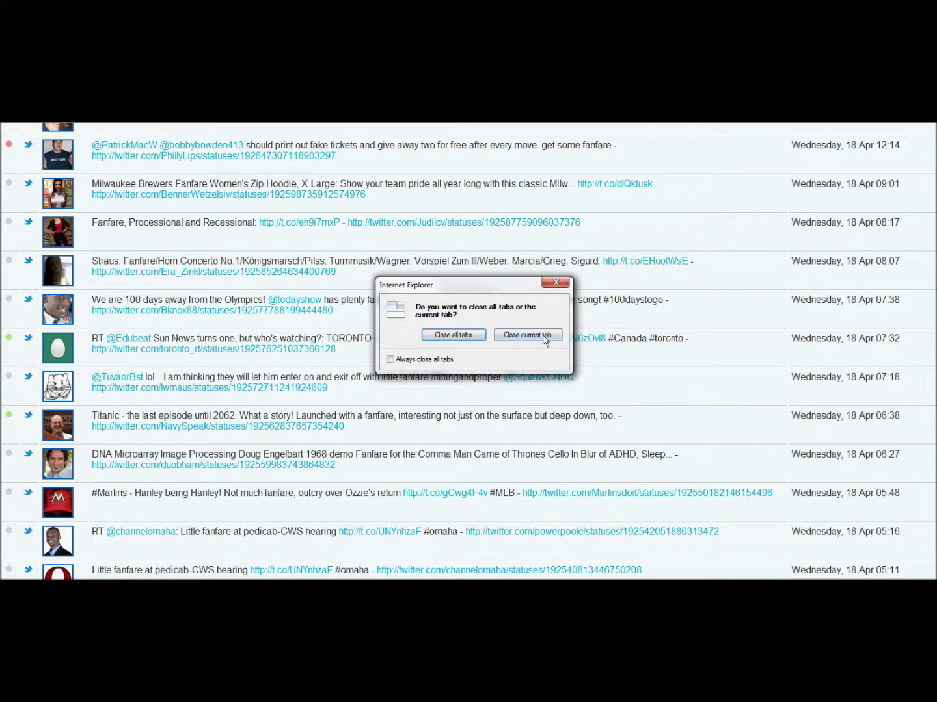
click(543, 336)
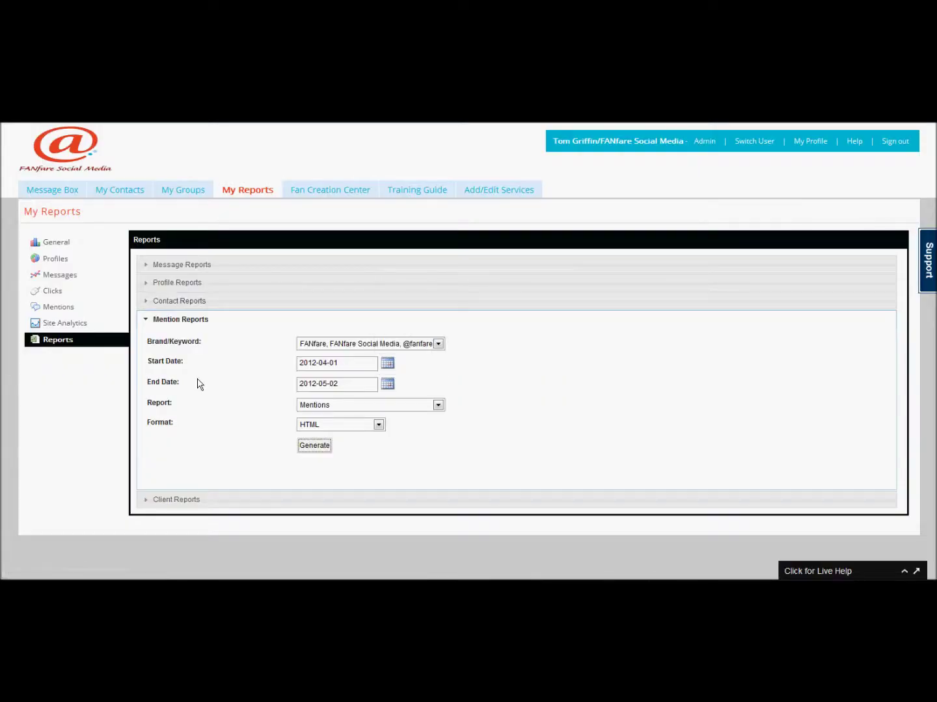